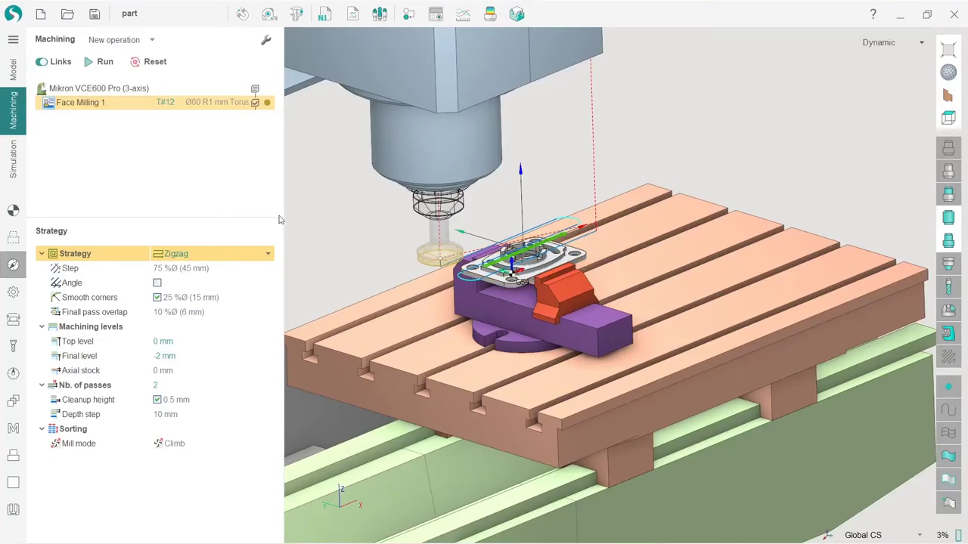
Step: Create a Roughing waterline operation after the face milling operation
left_click(13, 159)
left_click(13, 109)
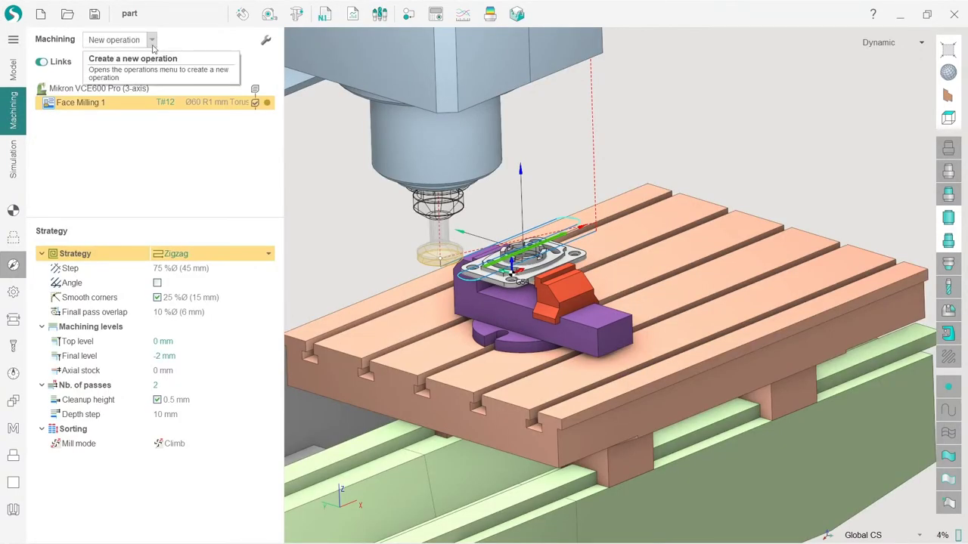
left_click(152, 40)
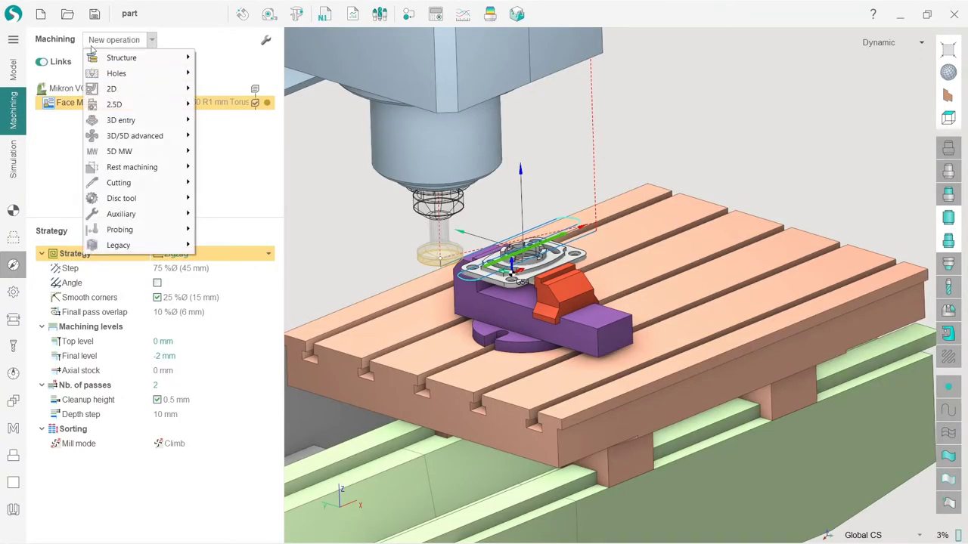
mouse_move(156, 127)
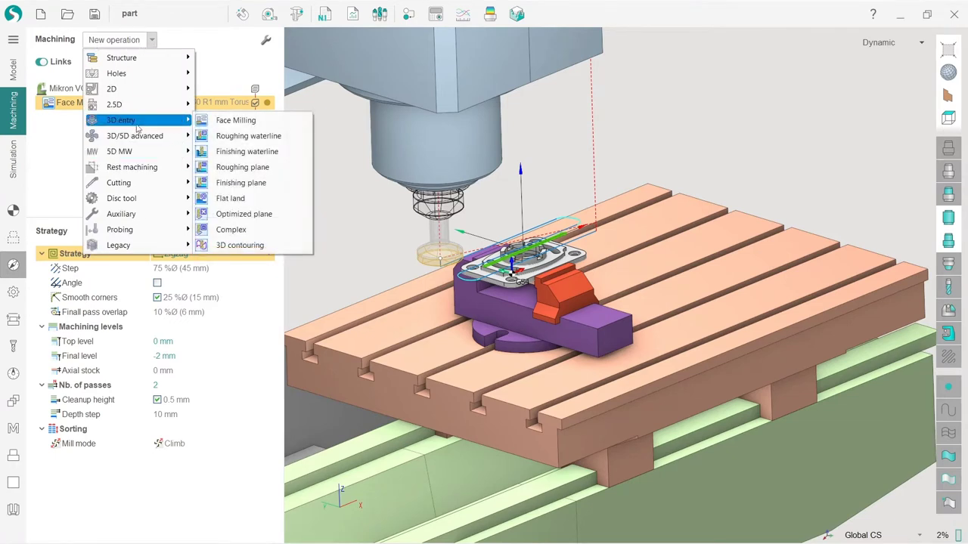
left_click(265, 138)
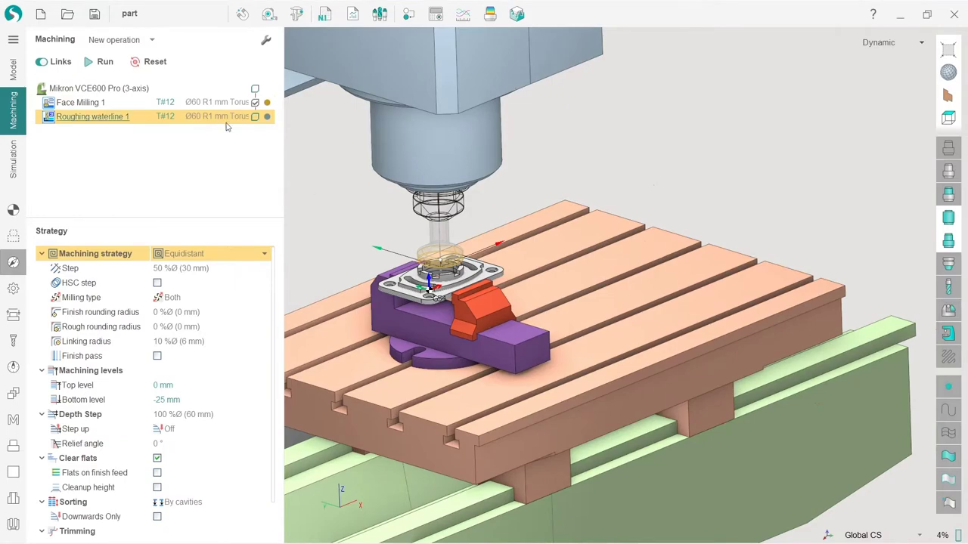
Step: Open the roughing operation's tool library and filter the Metric-Low Carbon Steel set to cylindrical mills
middle_click_drag(499, 299, 514, 245)
right_click_drag(514, 245, 495, 231)
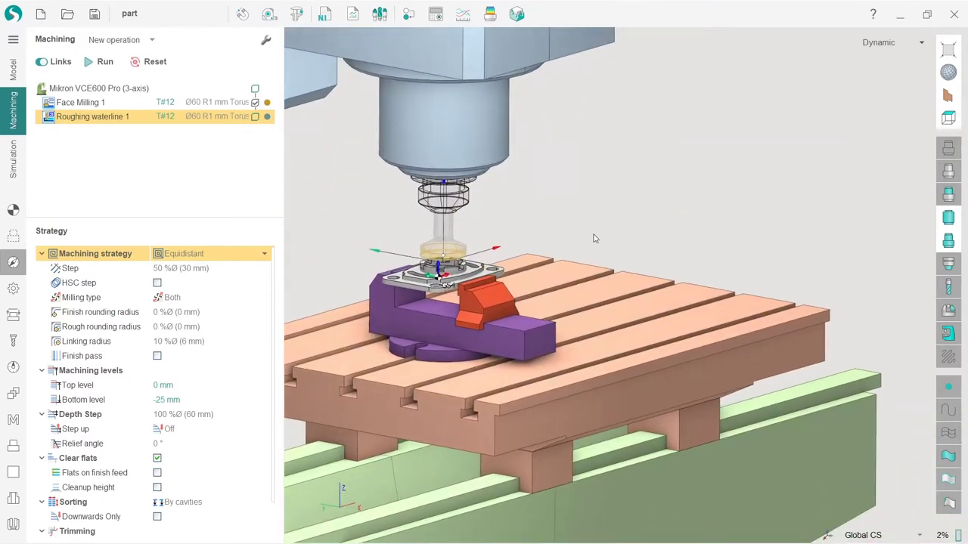
double_click(221, 119)
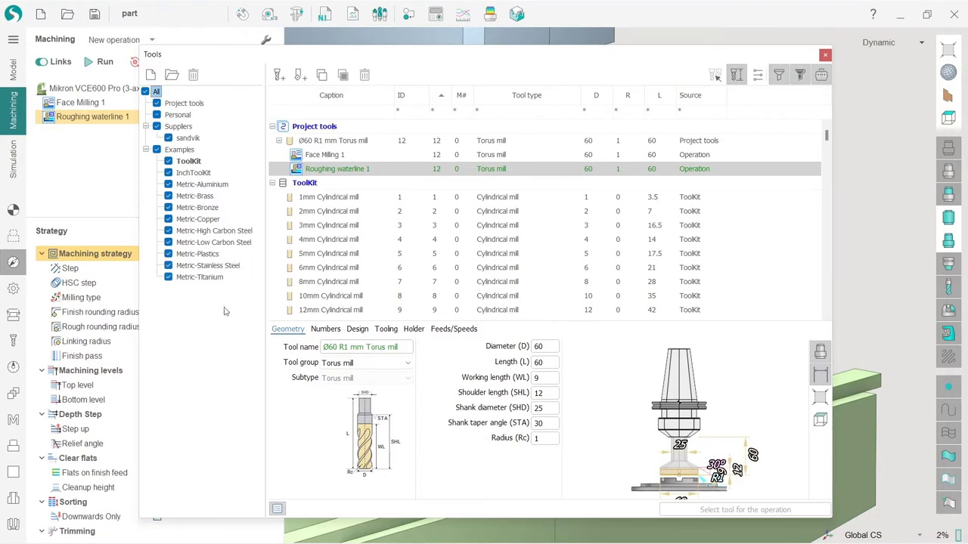
left_click(212, 243)
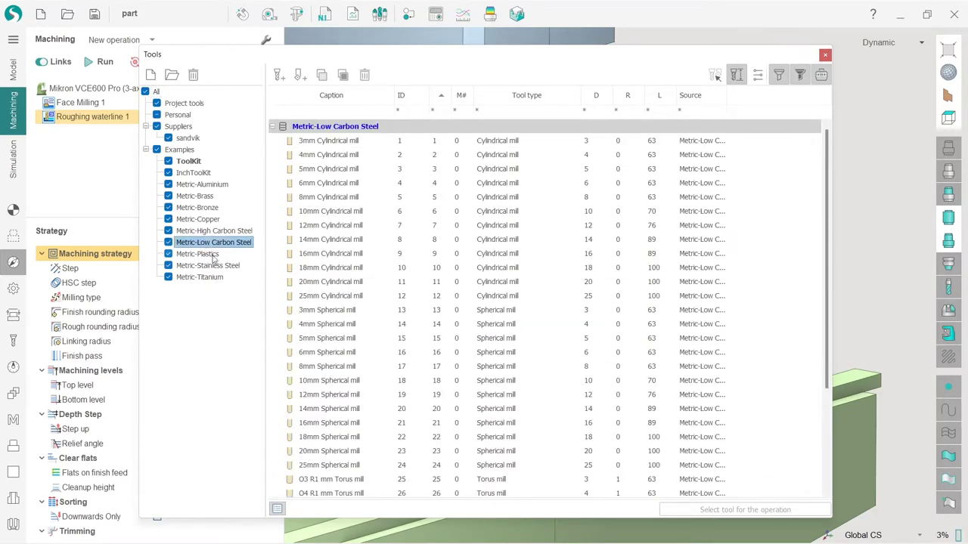
scroll(335, 383, "down", 4)
scroll(343, 359, "up", 4)
left_click(519, 112)
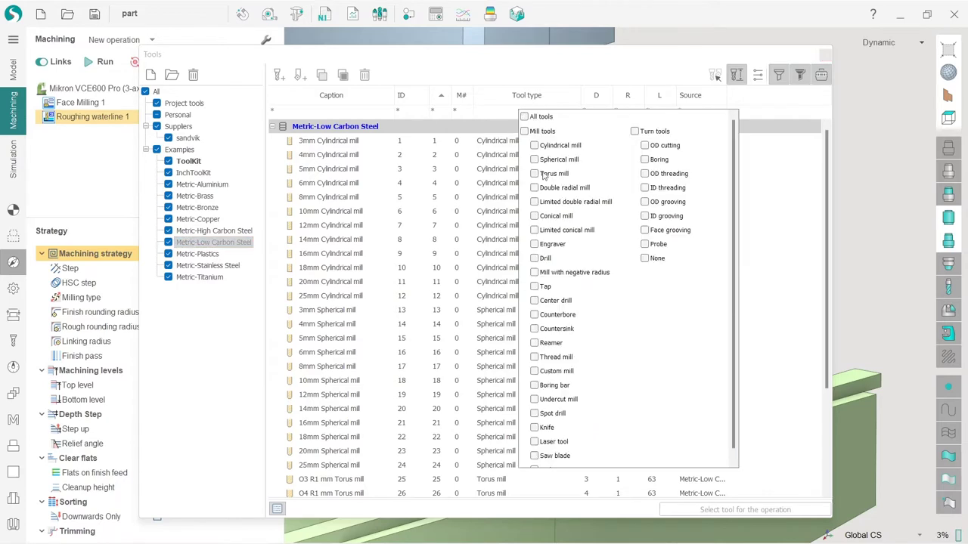
left_click(534, 145)
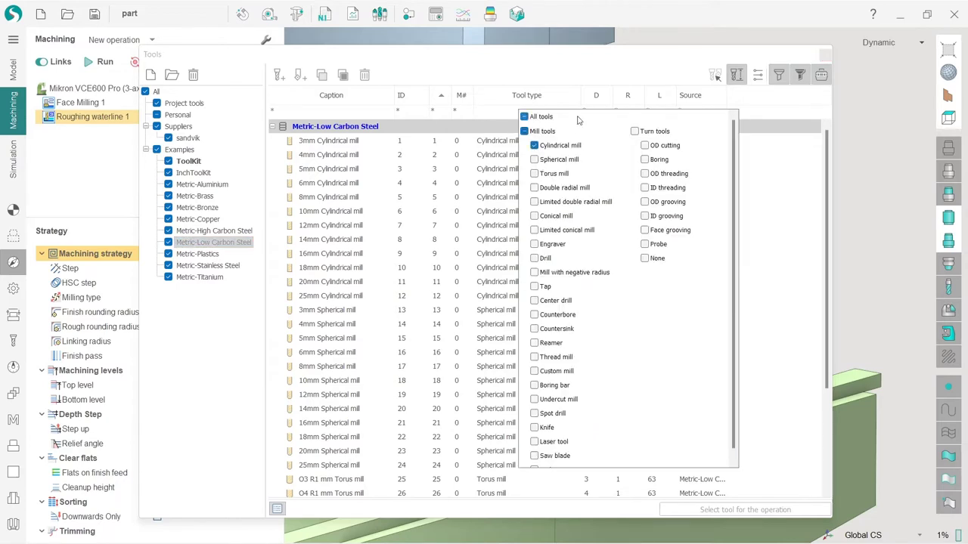
left_click(616, 75)
left_click(540, 352)
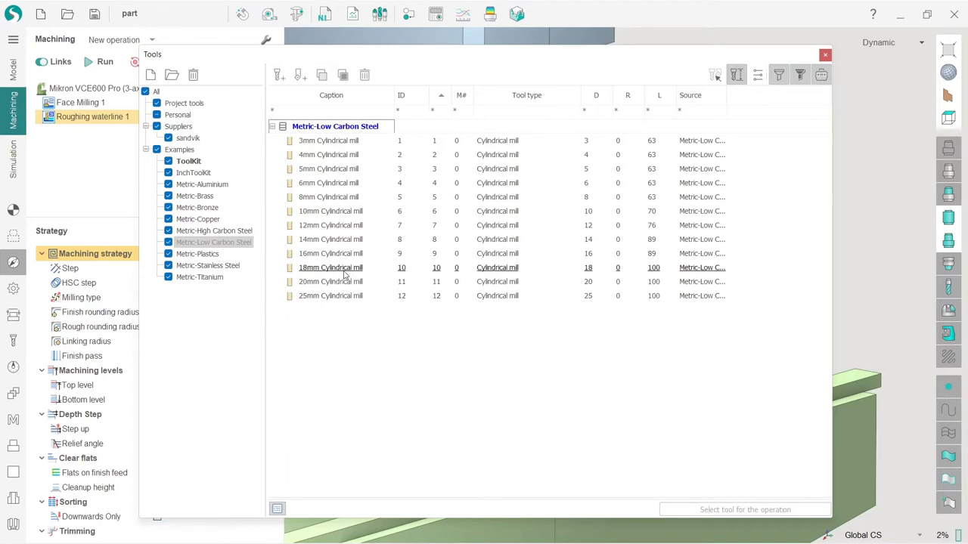
Step: Assign the 18mm Cylindrical mill to the Roughing waterline operation and calculate its toolpath
left_click(345, 274)
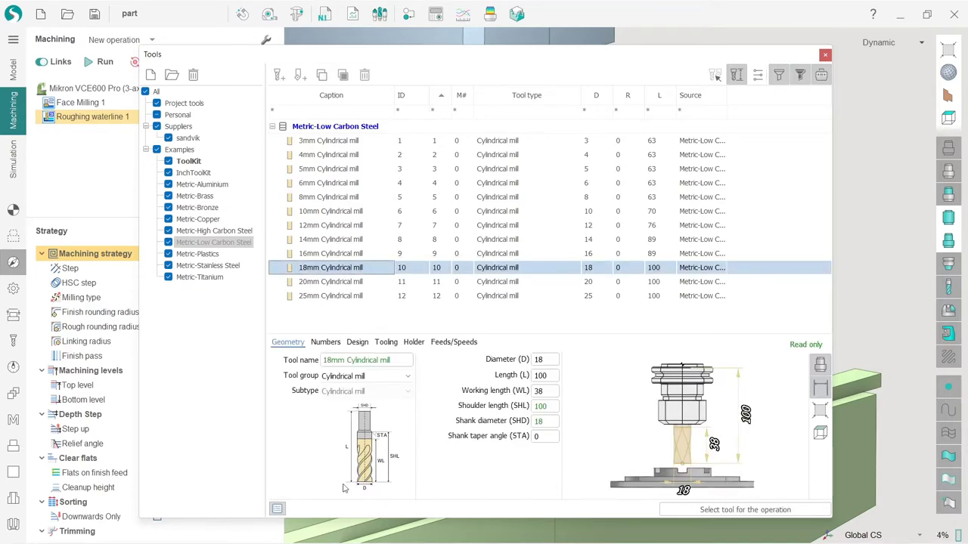
left_click(277, 510)
left_click(278, 510)
left_click(278, 511)
left_click(278, 511)
left_click(278, 511)
left_click(278, 510)
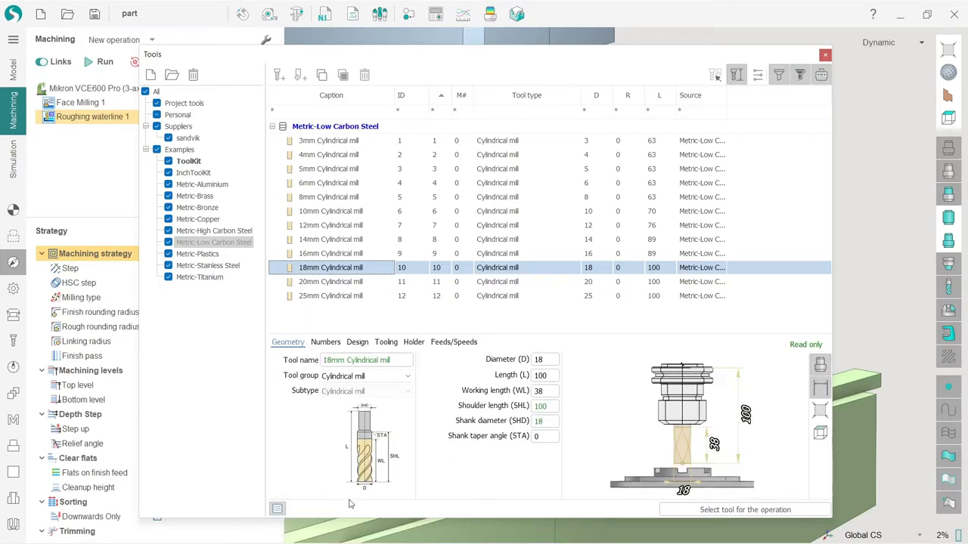
left_click(741, 510)
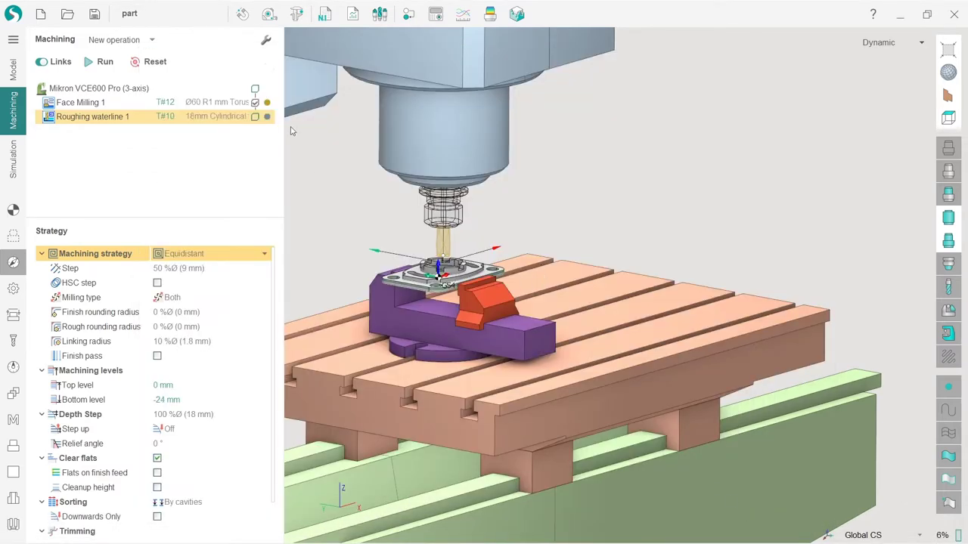
left_click(102, 62)
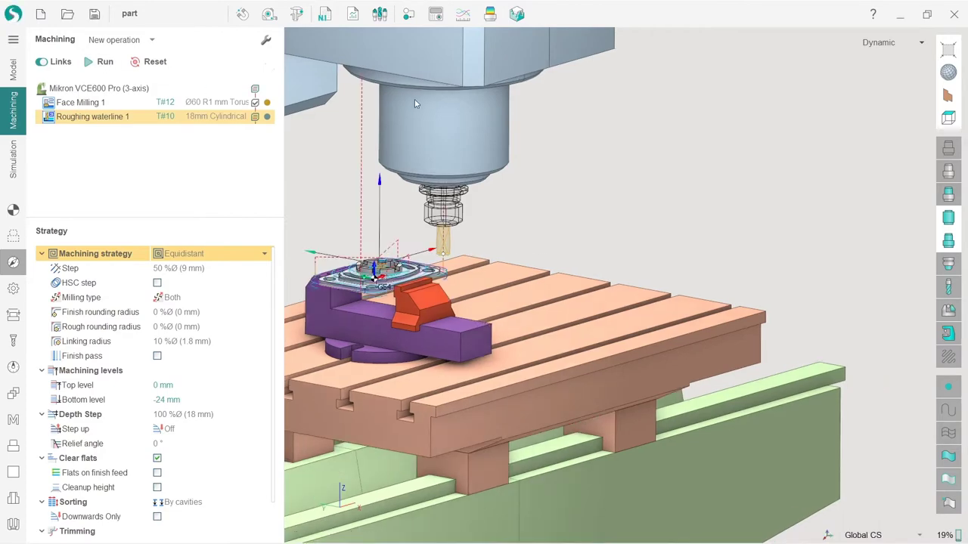
Step: Examine the calculated roughing toolpath around the part's central ring, slots and outer edges
middle_click_drag(630, 244, 672, 255)
scroll(744, 274, "down", 4)
scroll(681, 277, "up", 10)
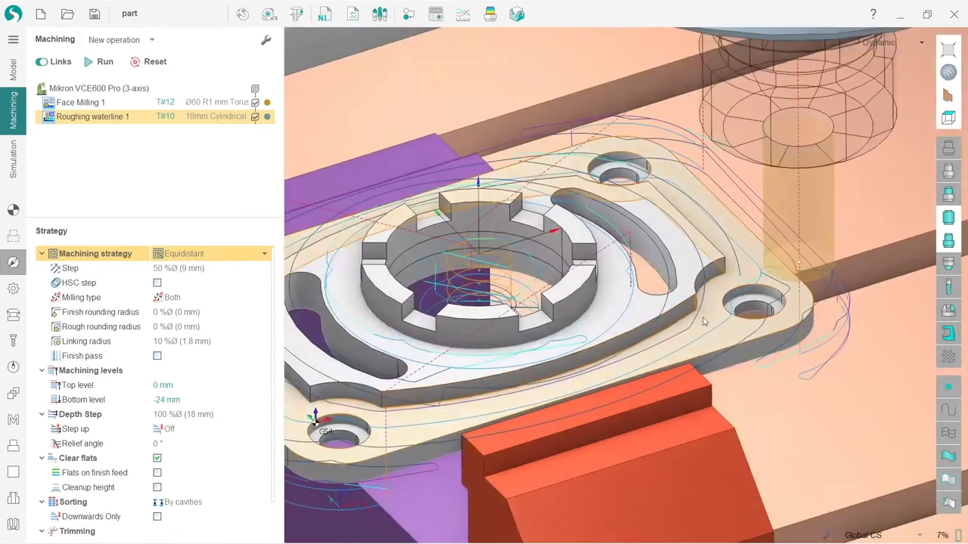
scroll(703, 322, "down", 3)
middle_click_drag(574, 357, 553, 301)
middle_click_drag(486, 306, 498, 306)
middle_click_drag(575, 312, 619, 356)
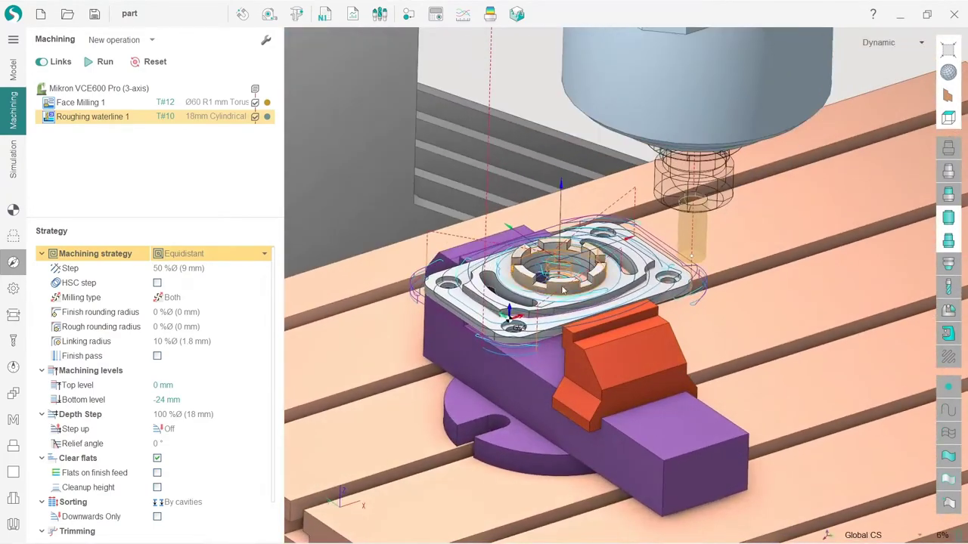
scroll(519, 310, "up", 3)
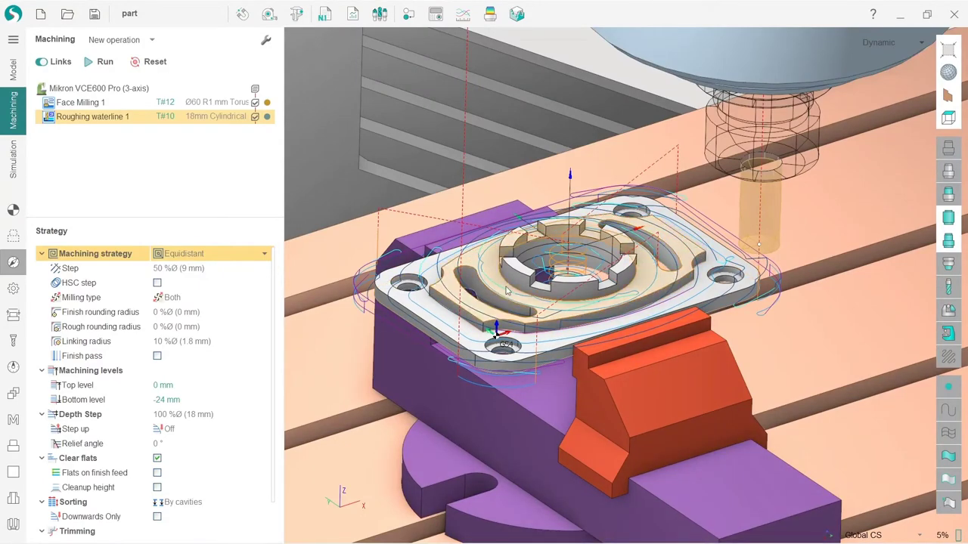
middle_click_drag(579, 354, 620, 310)
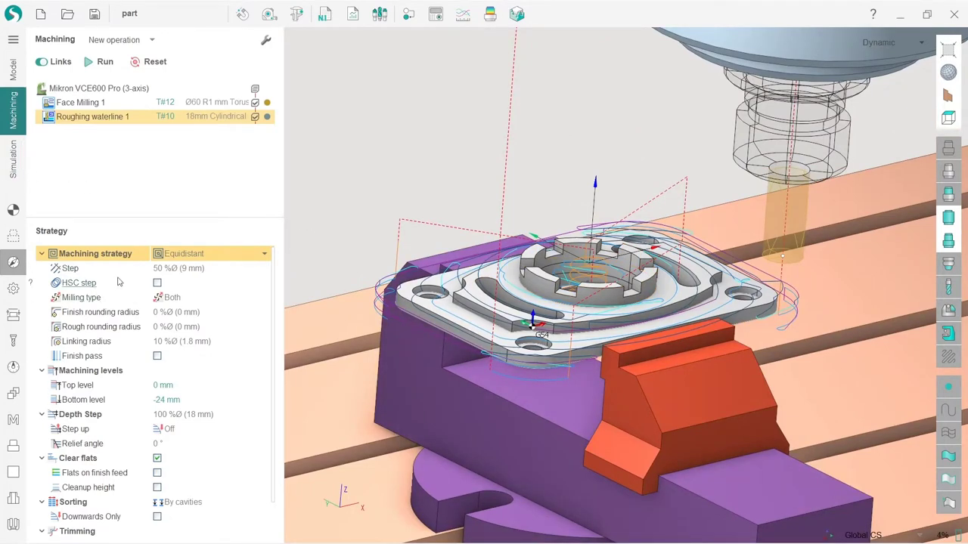
Step: Set the roughing strategy's step to 5 mm and recalculate the toolpath
left_click(13, 236)
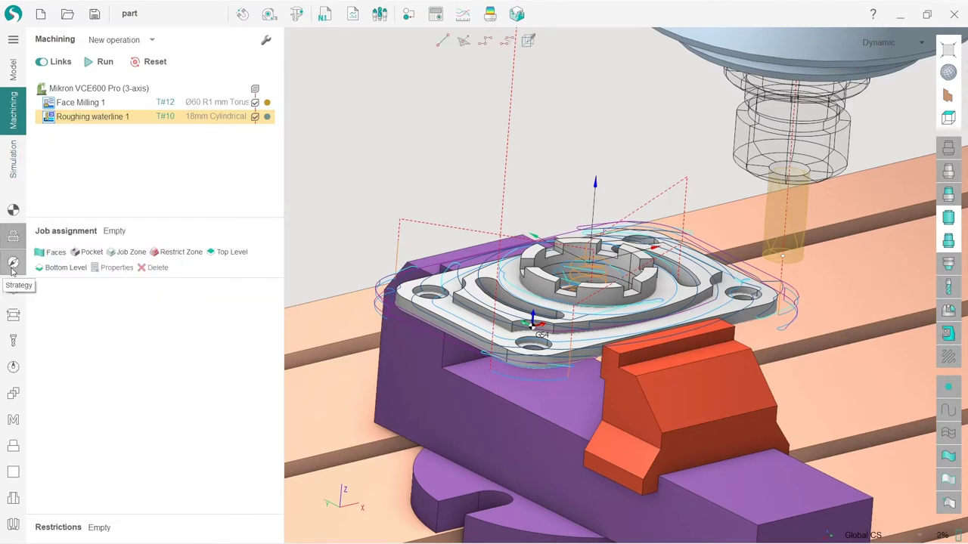
left_click(13, 267)
left_click(72, 269)
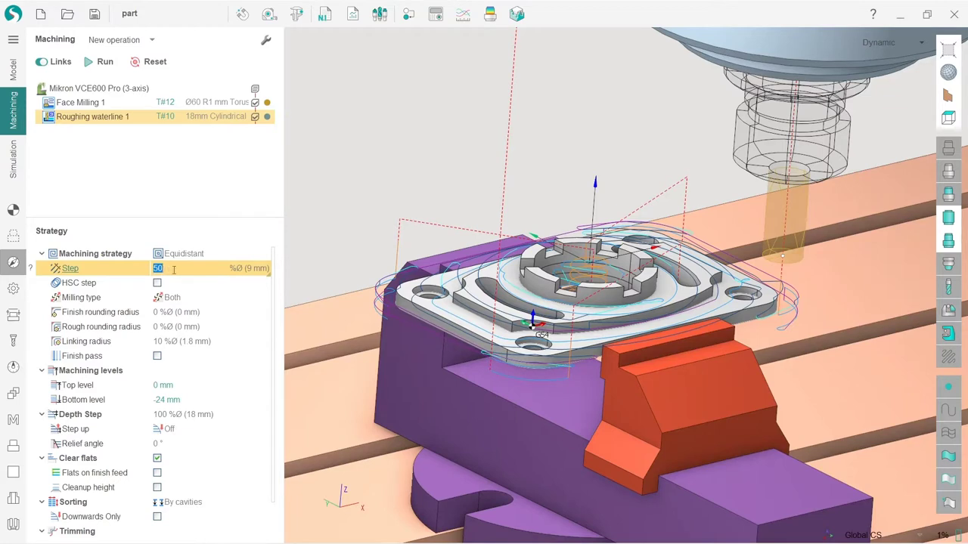
left_click(254, 272)
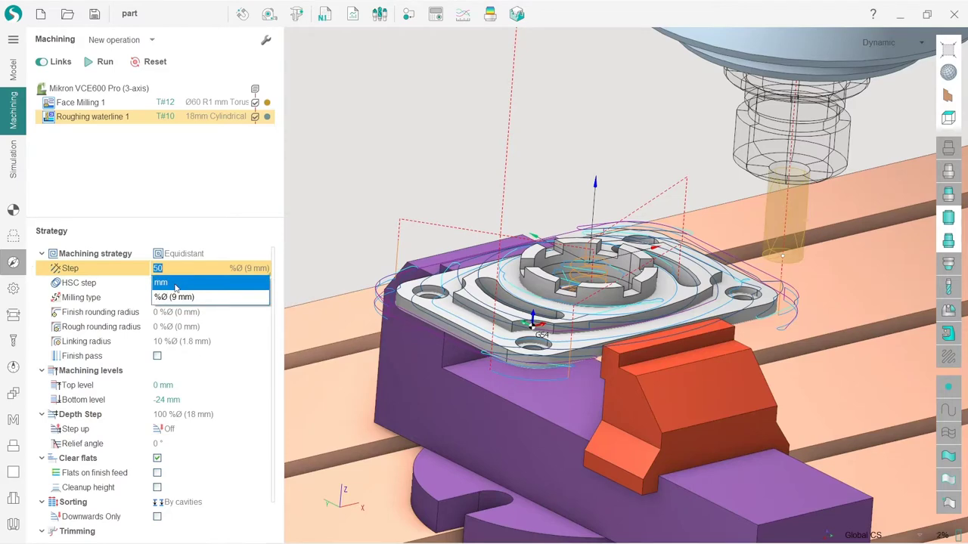
left_click(176, 283)
type("5")
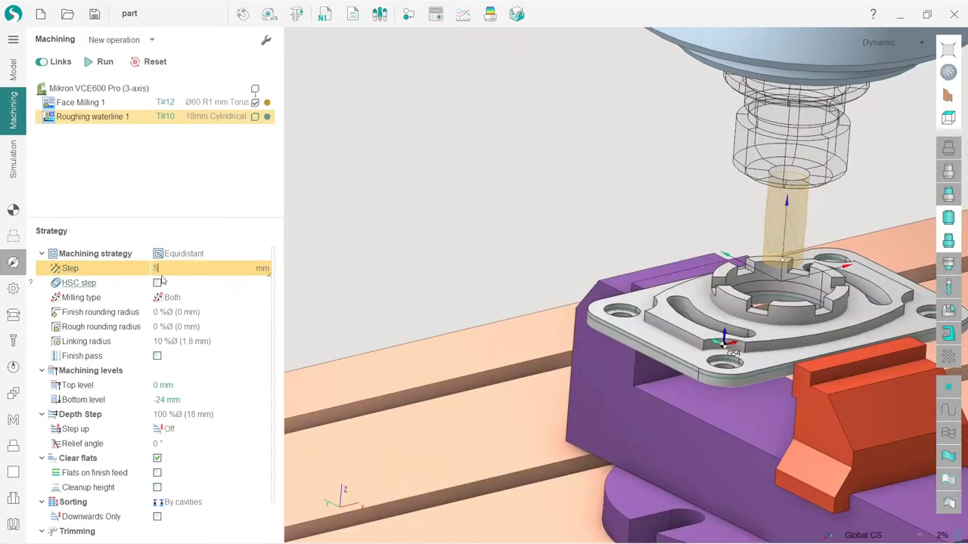
left_click(99, 62)
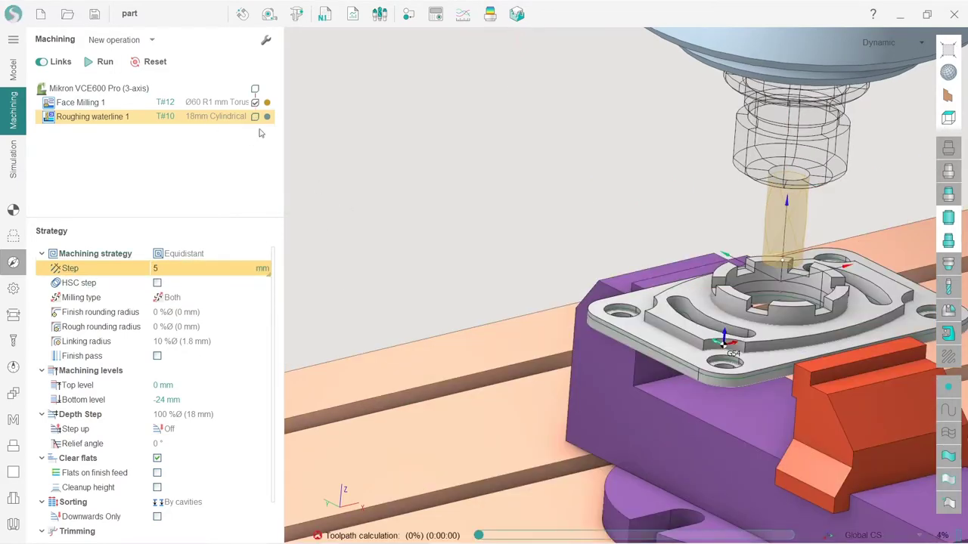
Step: Inspect the spacing of the recalculated roughing passes across the plate and inside the central bore
middle_click_drag(733, 283, 715, 293)
scroll(822, 270, "down", 3)
scroll(604, 325, "up", 4)
mouse_move(602, 333)
middle_mouse_down()
mouse_move(610, 302)
mouse_move(607, 348)
mouse_move(605, 316)
middle_mouse_up()
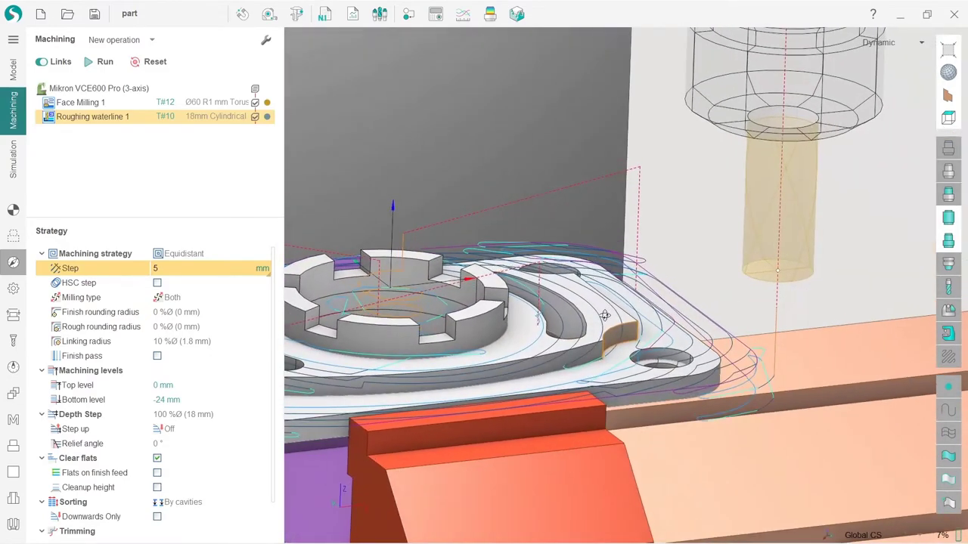
scroll(659, 338, "down", 4)
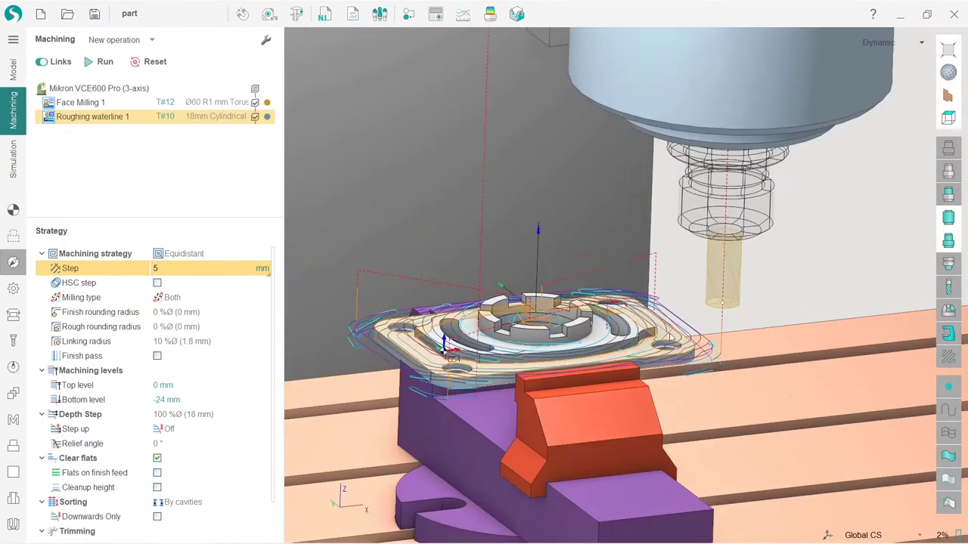
scroll(554, 315, "up", 5)
middle_click_drag(552, 313, 561, 330)
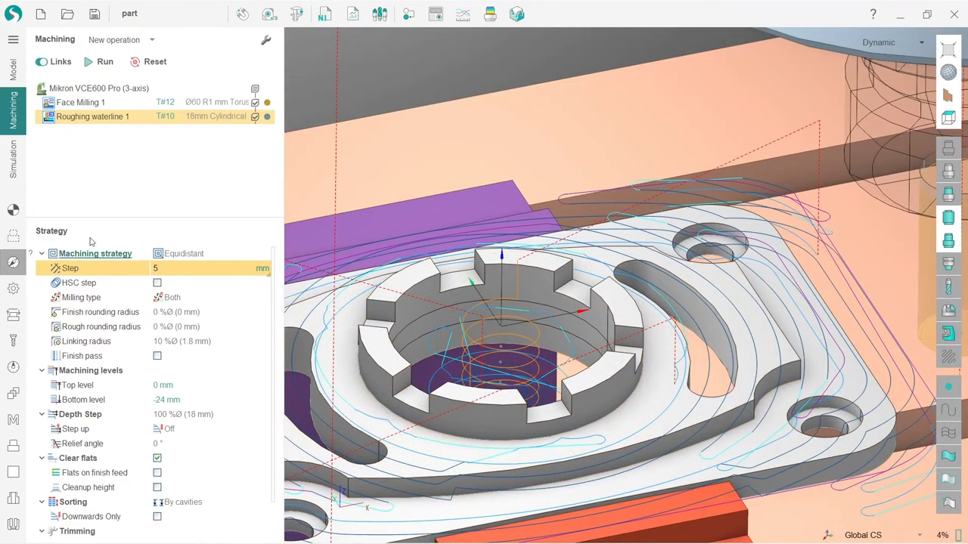
Step: Switch to simulation and fast-forward the stock to the start of the Roughing waterline operation
left_click(12, 173)
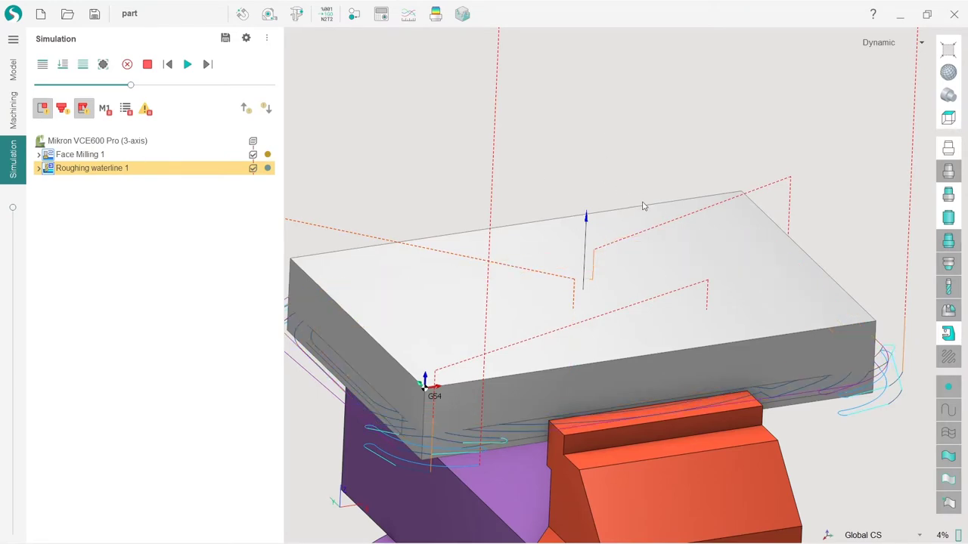
middle_click_drag(581, 179, 604, 181)
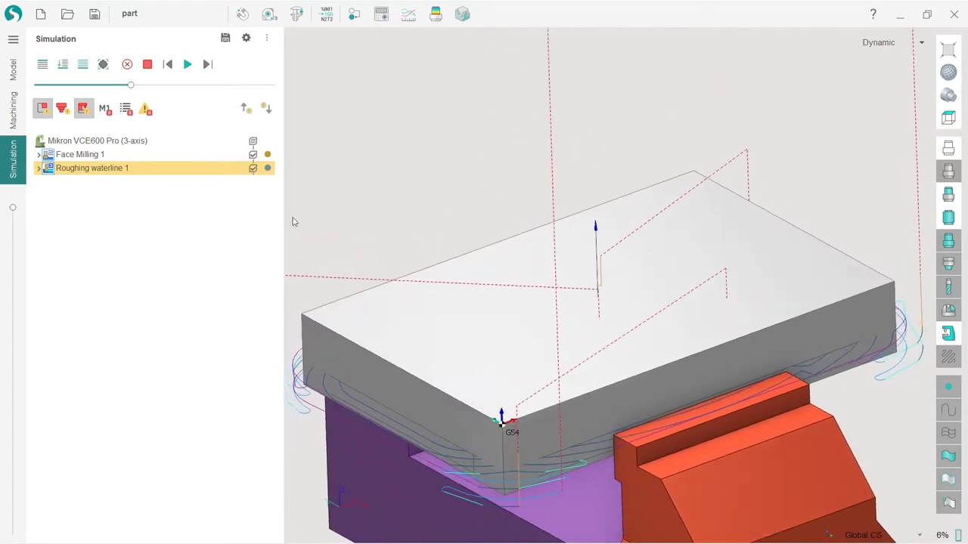
left_click(64, 70)
middle_click_drag(547, 325, 546, 278)
middle_click_drag(533, 307, 559, 277)
right_click_drag(558, 275, 566, 313)
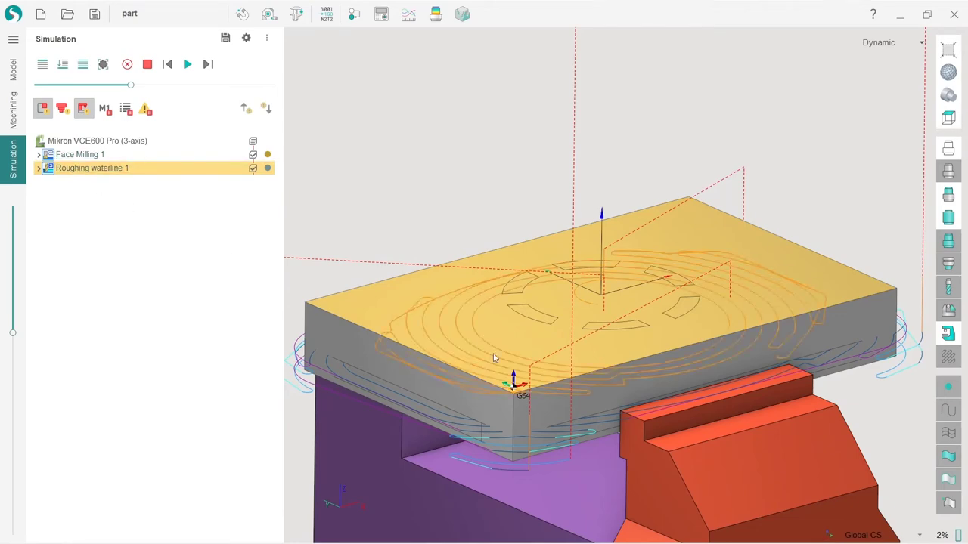
middle_click_drag(496, 272, 441, 277)
scroll(441, 278, "down", 3)
scroll(475, 266, "up", 1)
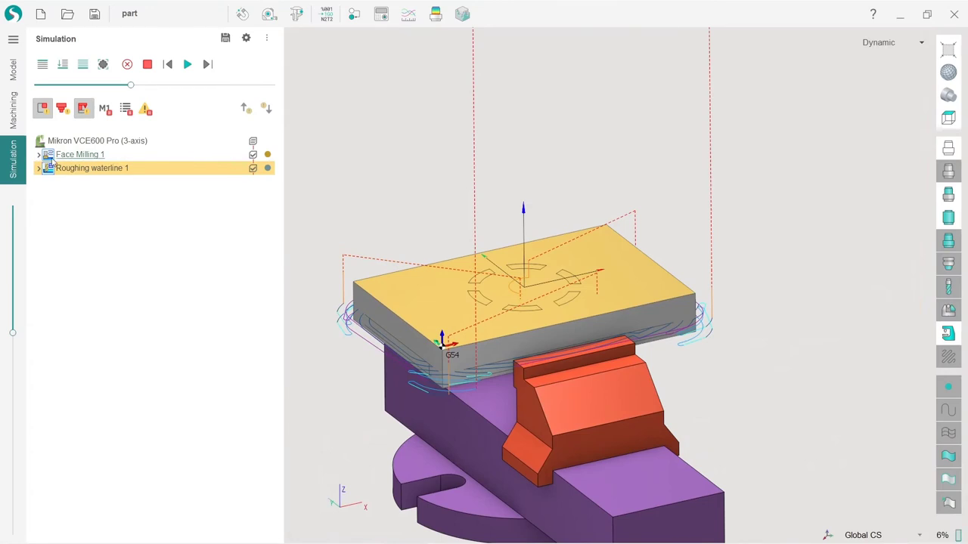
Step: Play the Roughing waterline simulation, raising the movement speed while it runs
left_click(188, 65)
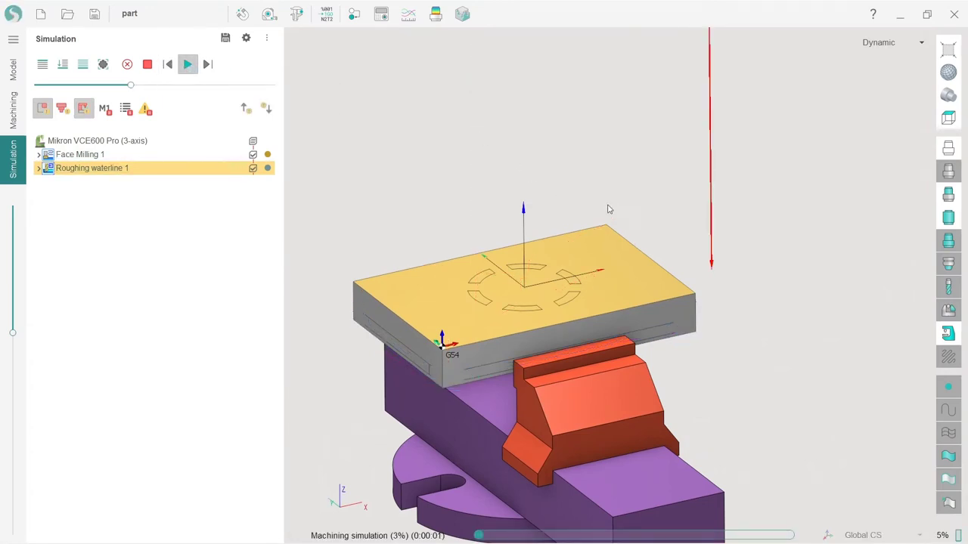
left_click_drag(130, 85, 225, 85)
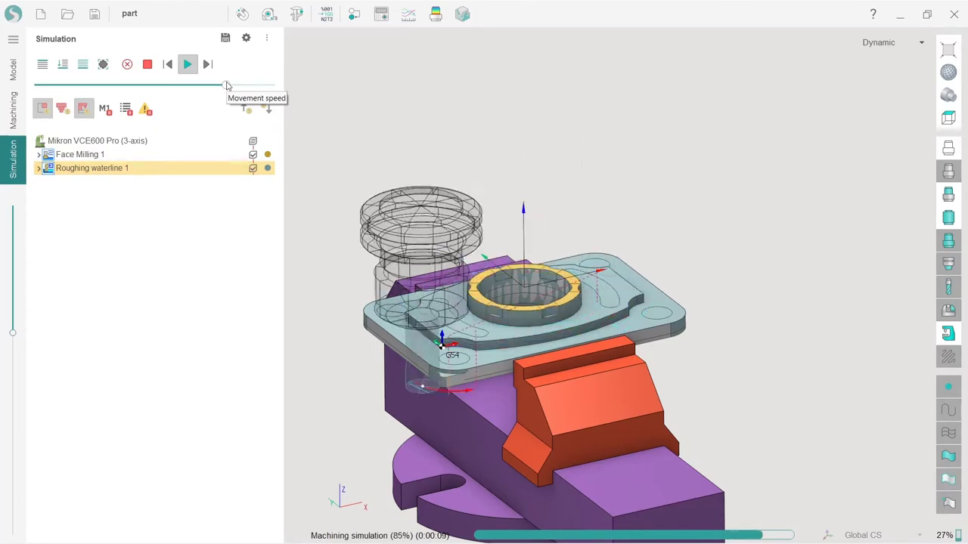
middle_click_drag(597, 314, 597, 350)
scroll(529, 318, "up", 6)
scroll(597, 349, "down", 5)
scroll(643, 327, "up", 5)
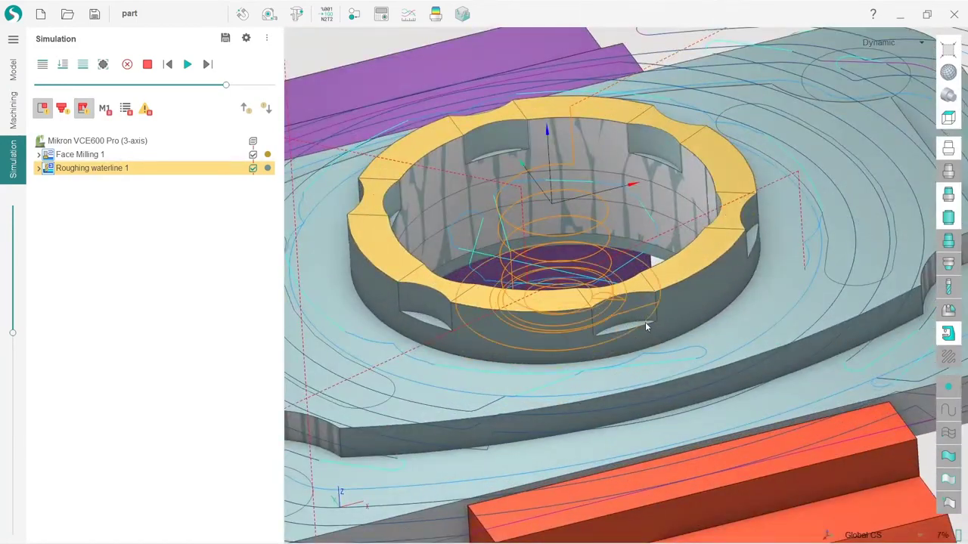
Step: Hide the toolpath and inspect the simulated surfaces of the central ring, its notches and bore
left_click(949, 359)
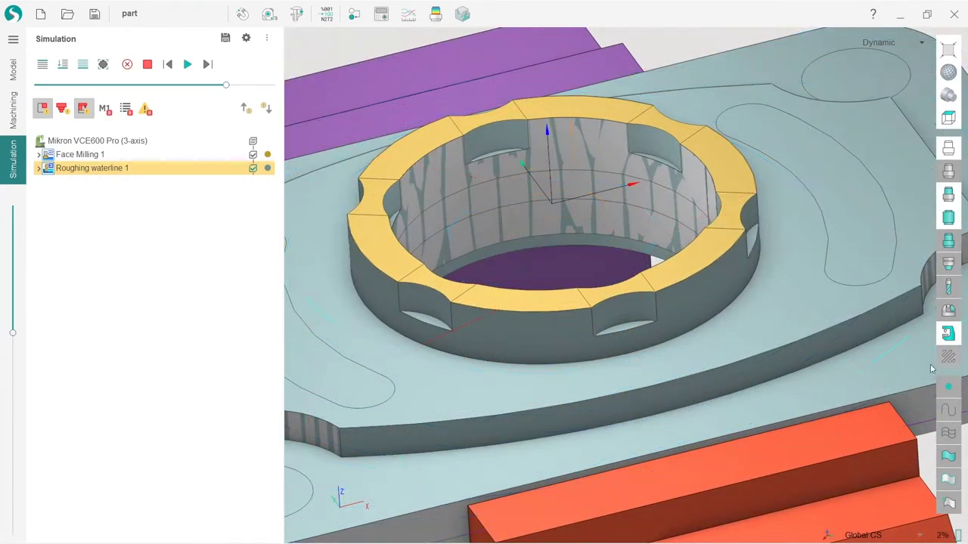
scroll(636, 370, "up", 3)
scroll(666, 313, "down", 1)
middle_click_drag(666, 312, 656, 333)
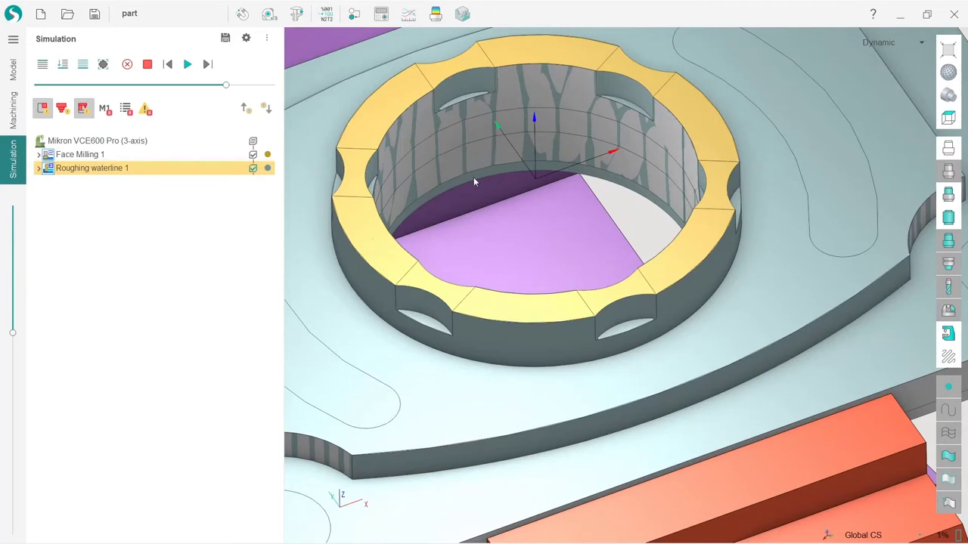
Step: Reset the simulation and play the machining from the start of the program into the Roughing waterline operation
scroll(467, 184, "down", 5)
middle_click_drag(612, 252, 549, 157)
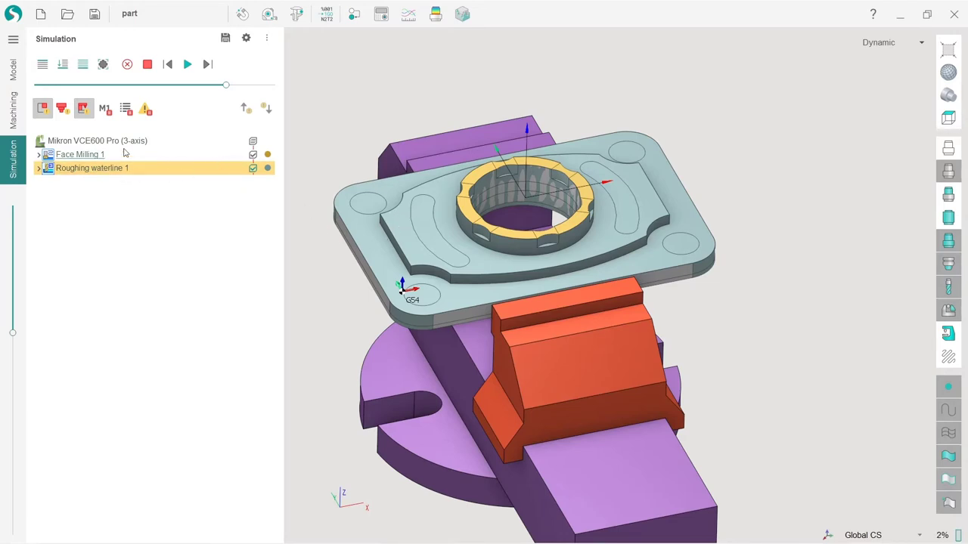
left_click(127, 65)
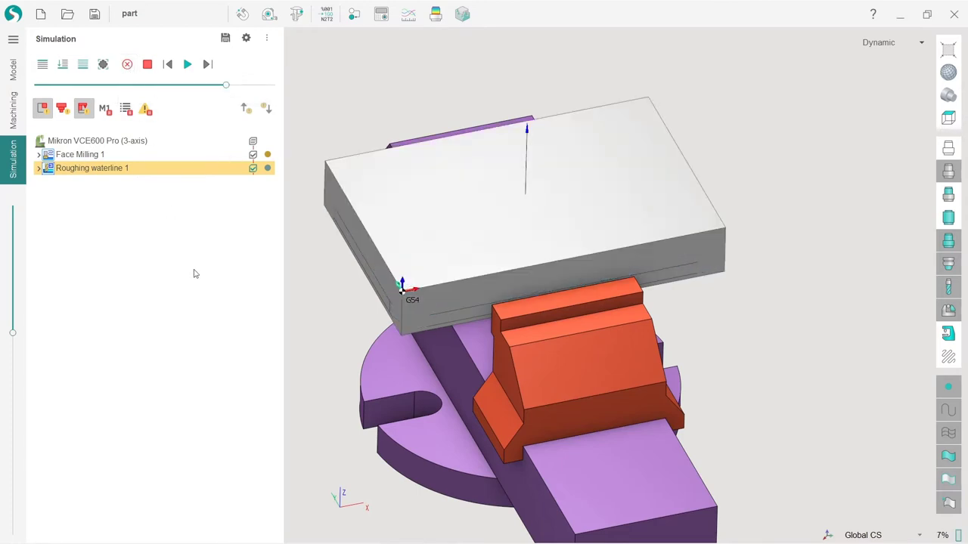
left_click(140, 142)
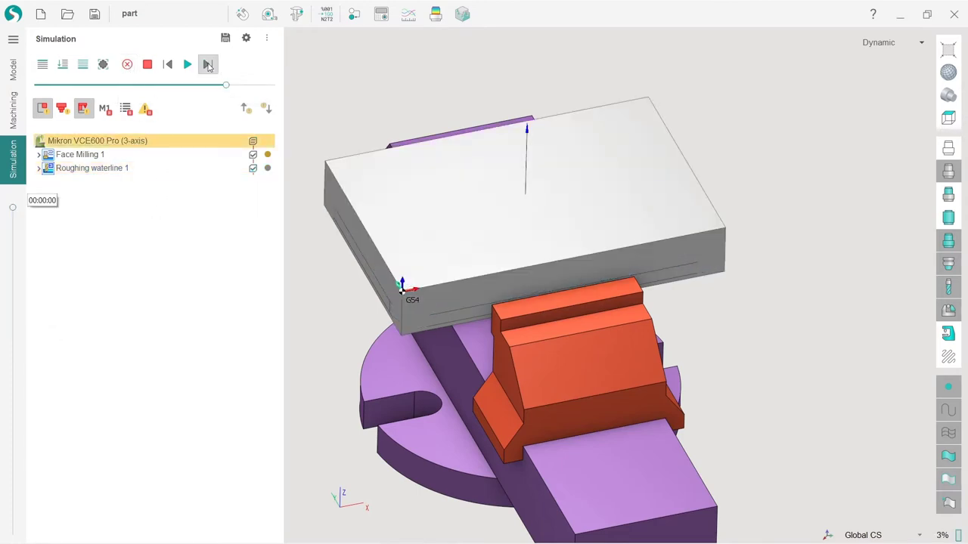
left_click(189, 66)
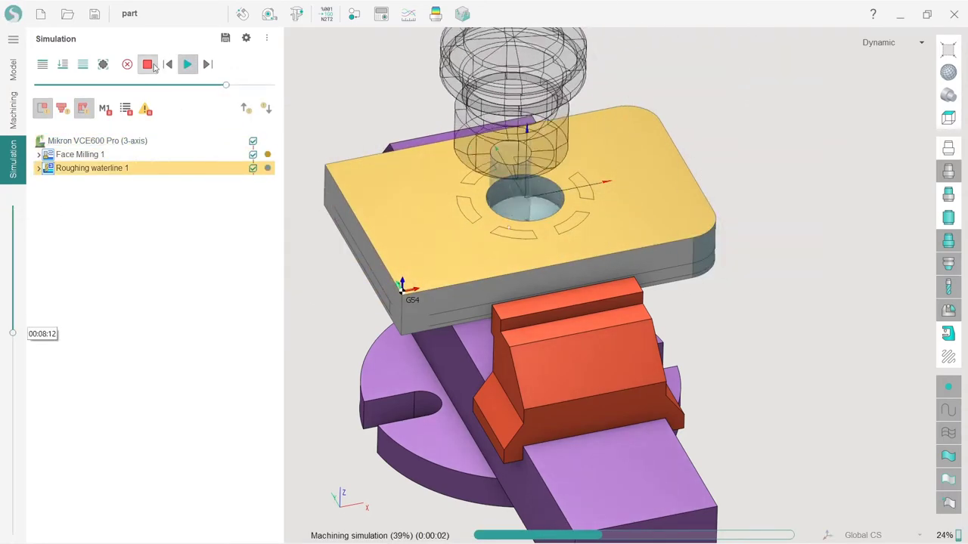
left_click(188, 64)
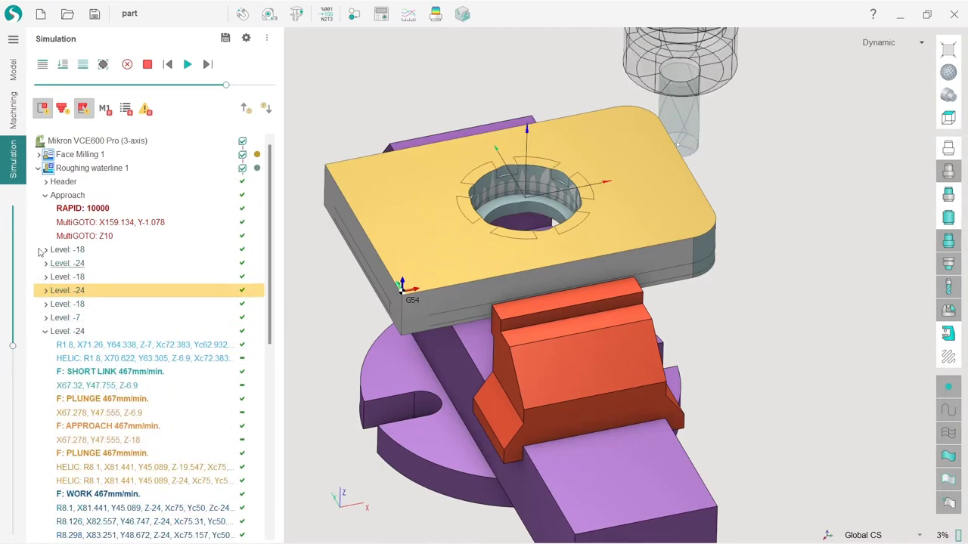
Step: Reset the simulation and fast-simulate Face Milling 1 and Roughing waterline 1 one operation at a time
left_click(39, 168)
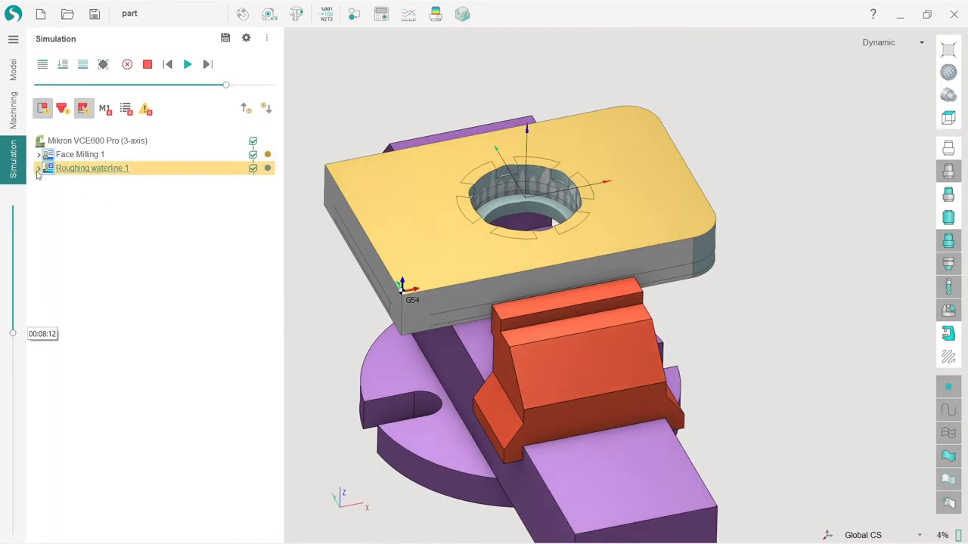
left_click(91, 145)
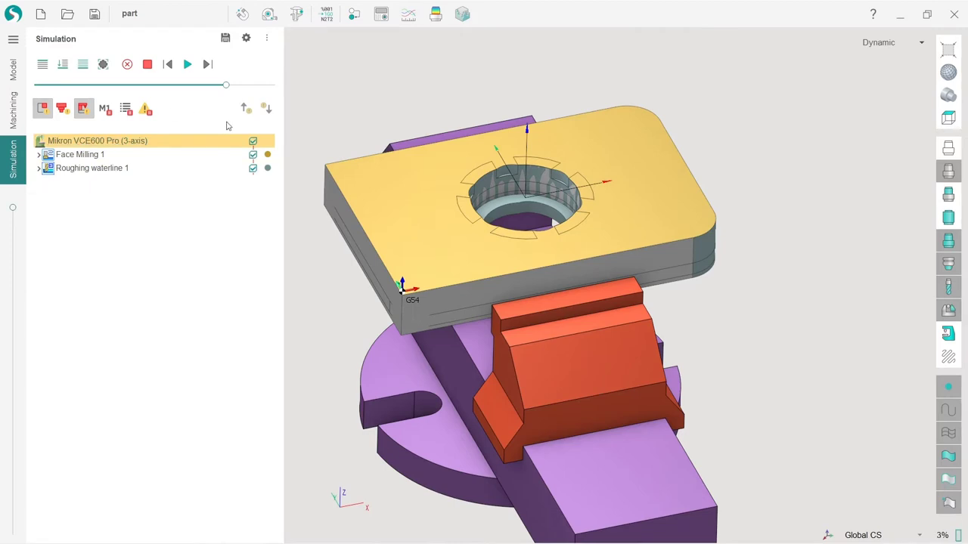
left_click(128, 64)
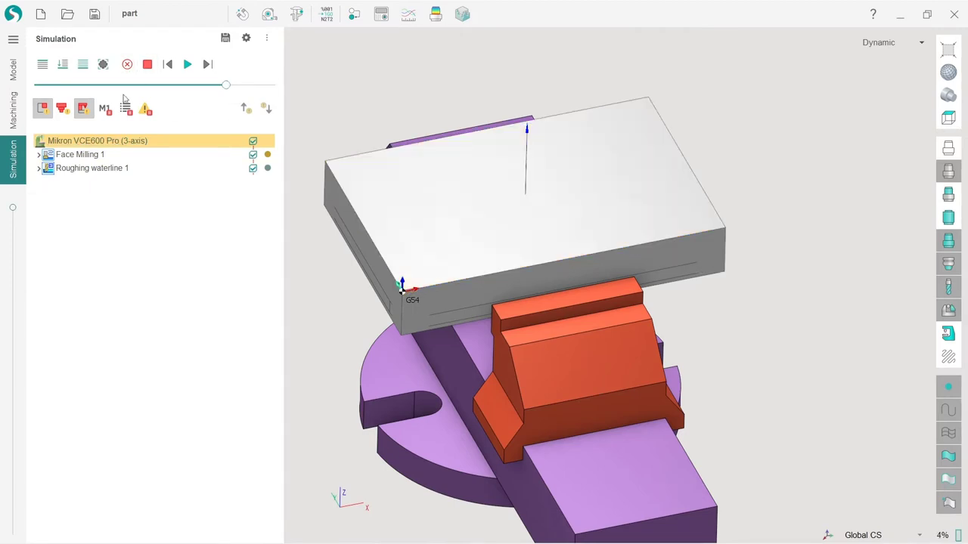
left_click(83, 155)
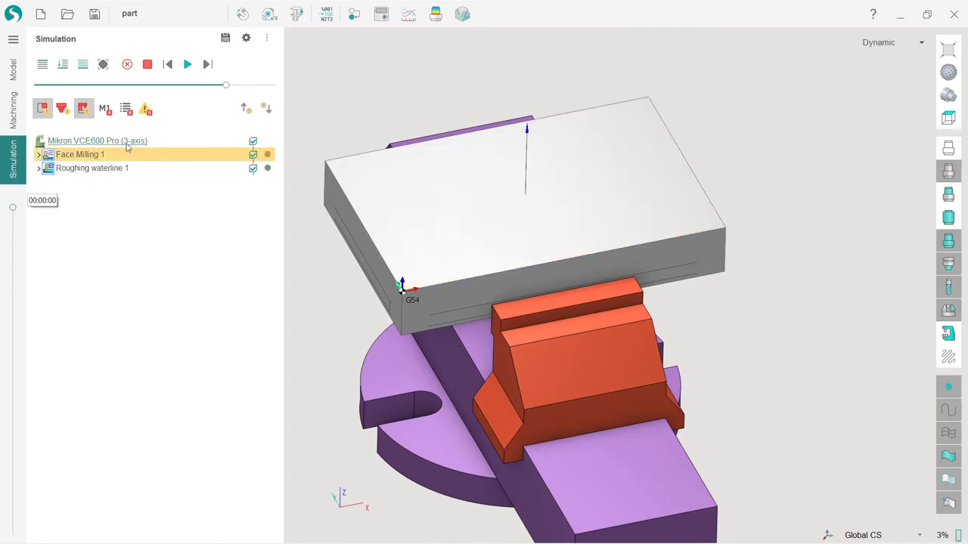
left_click(42, 68)
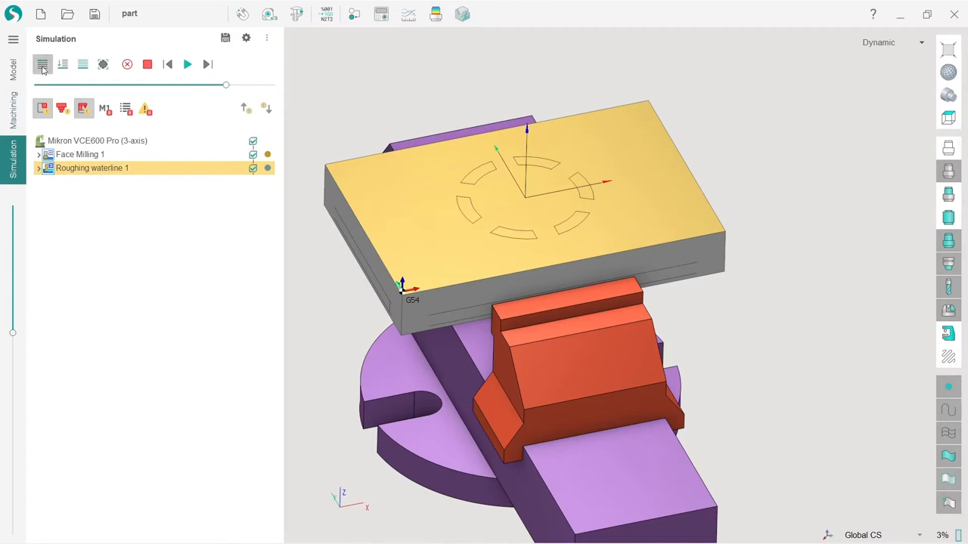
left_click(42, 67)
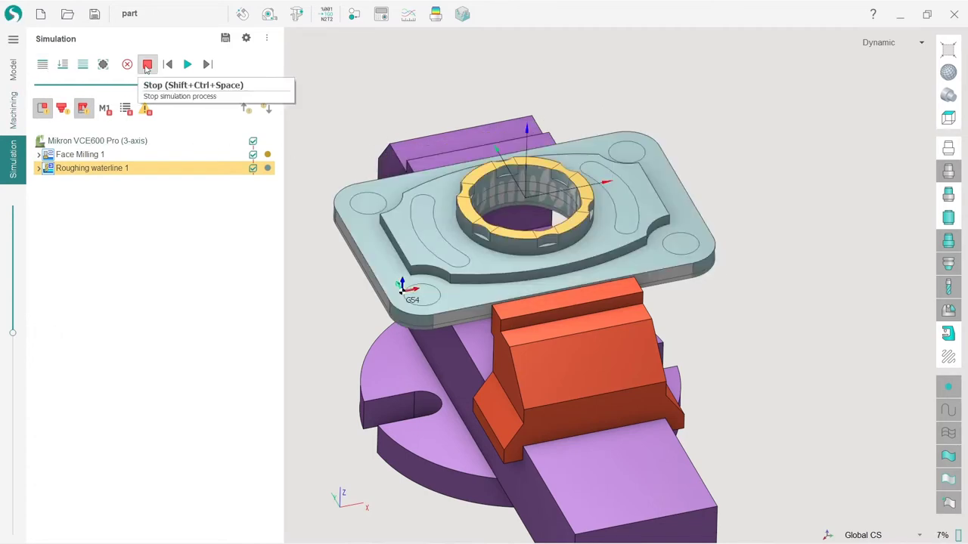
Step: Reset the stock, run the fast simulation of the full operations list and inspect the machined part
left_click(118, 144)
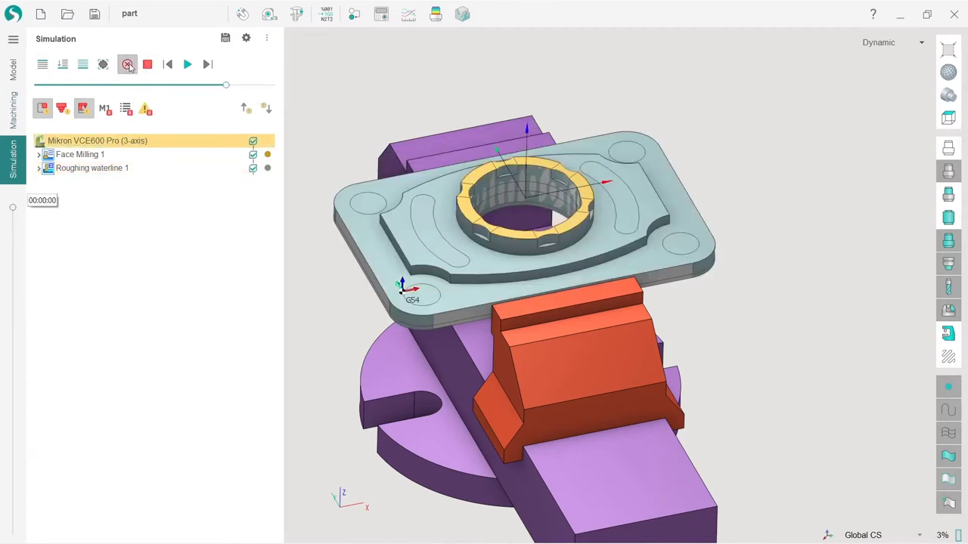
left_click(128, 64)
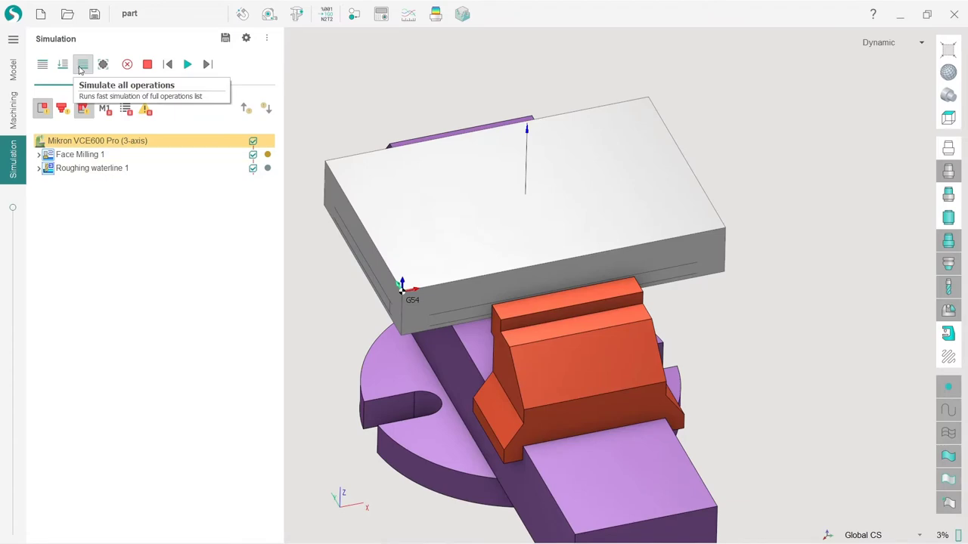
left_click(82, 64)
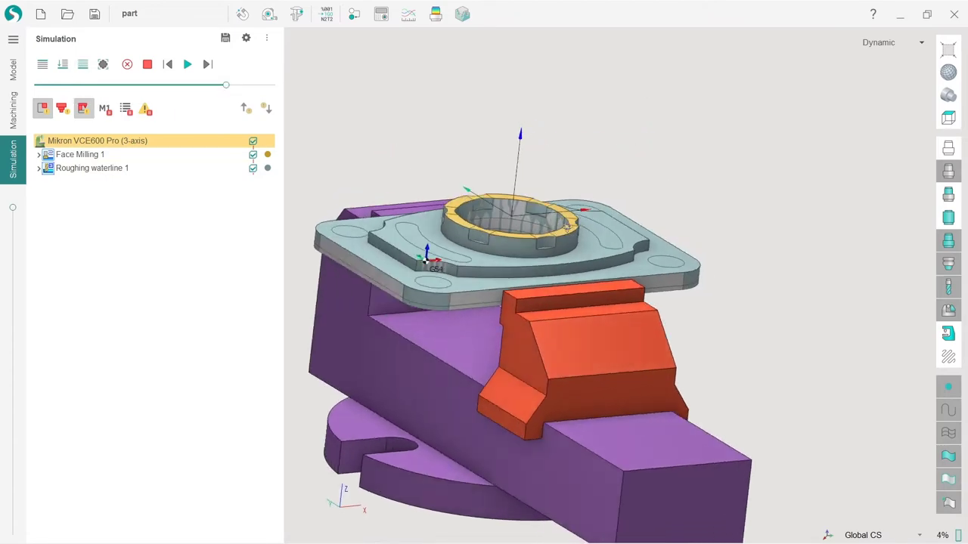
middle_click_drag(574, 229, 552, 266)
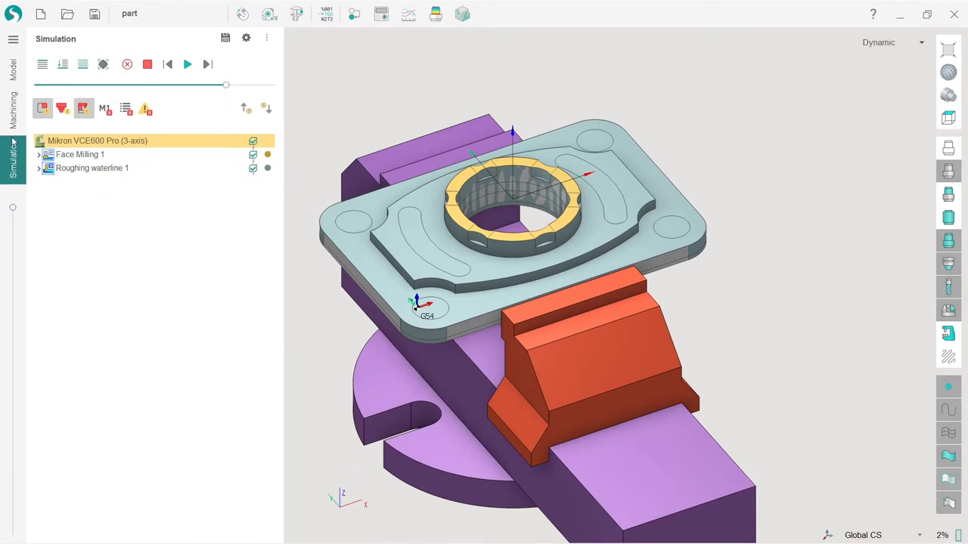
Step: Return to machining and open the job assignment of the Roughing waterline 1 operation
left_click(12, 113)
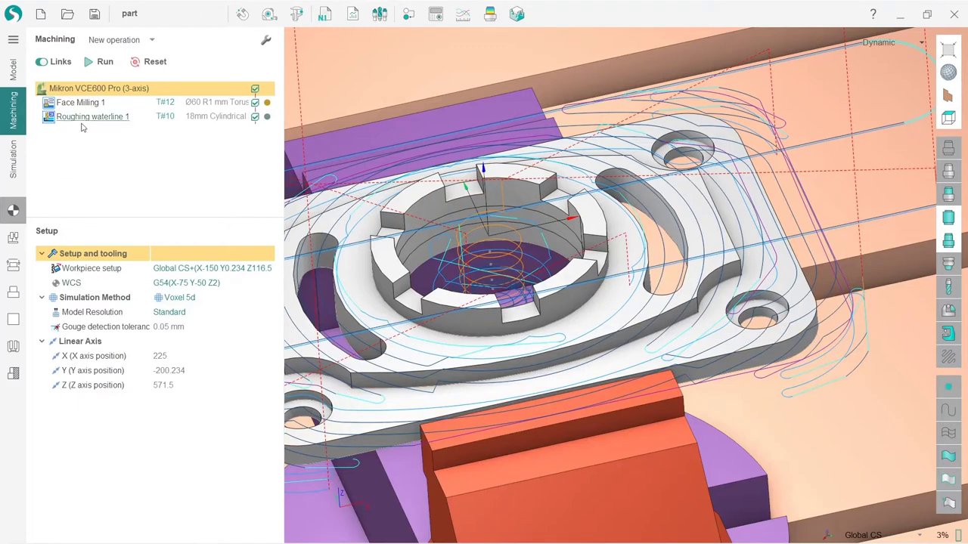
mouse_move(83, 127)
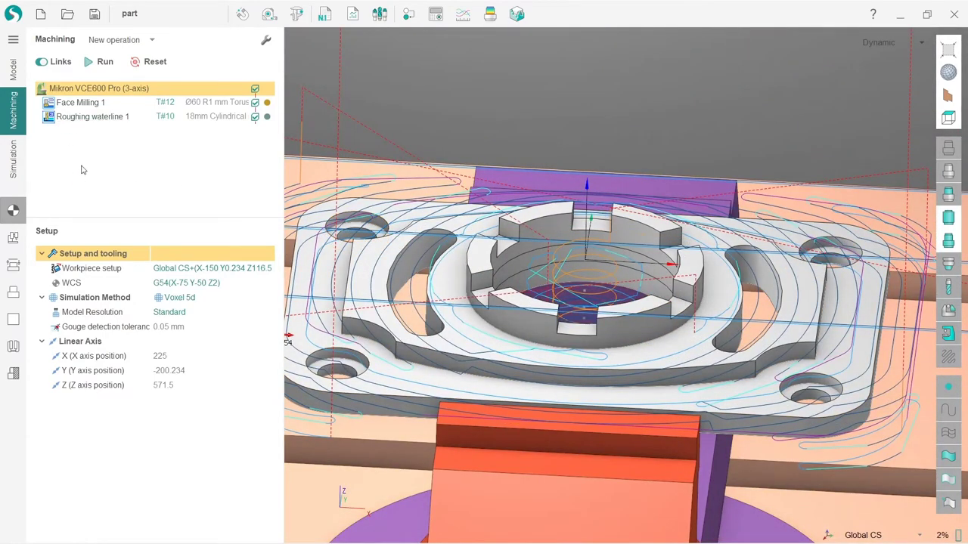
left_click(79, 118)
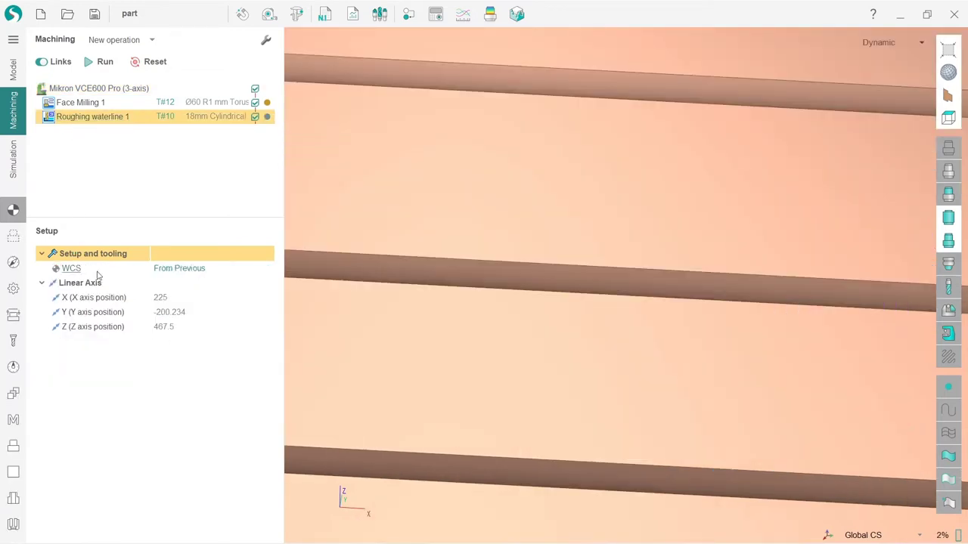
left_click(13, 239)
Step: Examine the roughing toolpath around the part's plate levels, slots and central ring with an empty job assignment
scroll(479, 292, "down", 10)
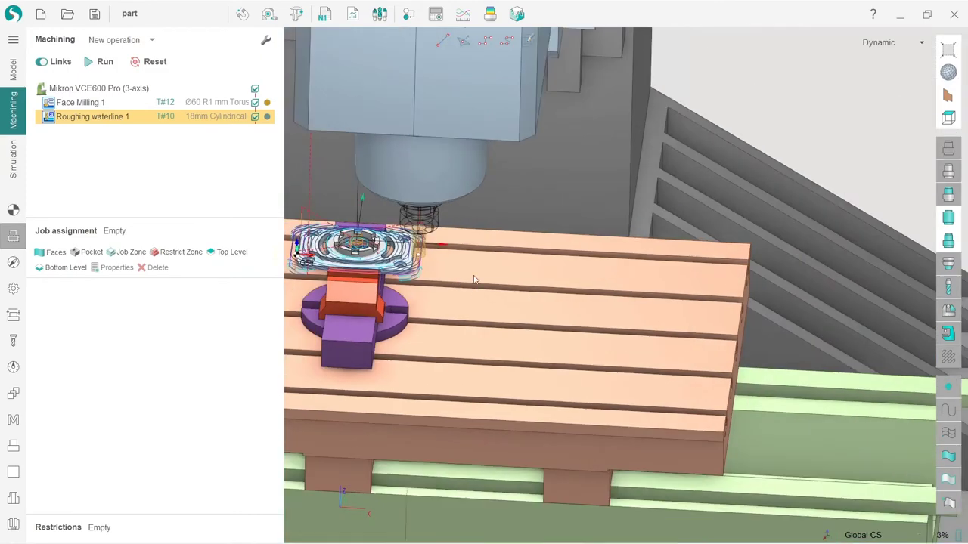
scroll(535, 277, "up", 10)
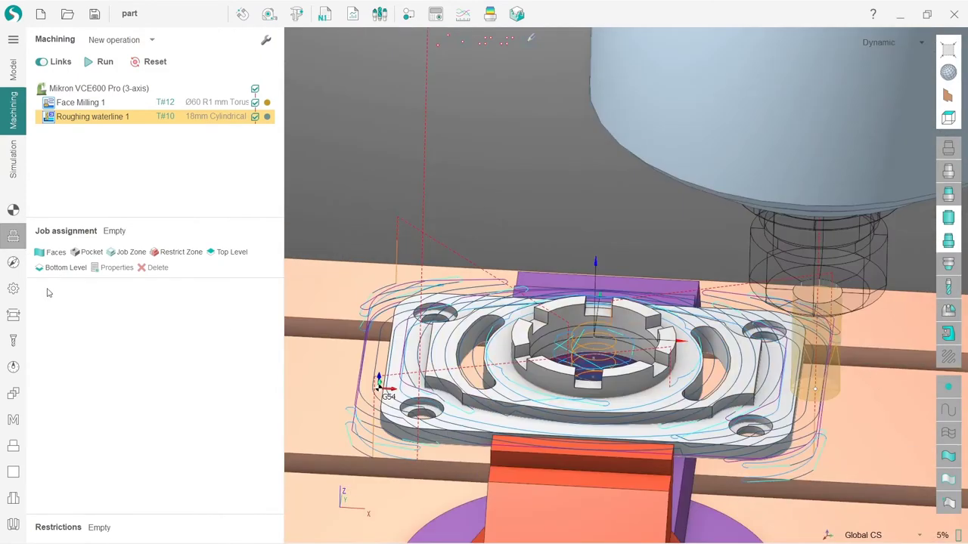
middle_click_drag(454, 413, 479, 408)
scroll(481, 412, "down", 3)
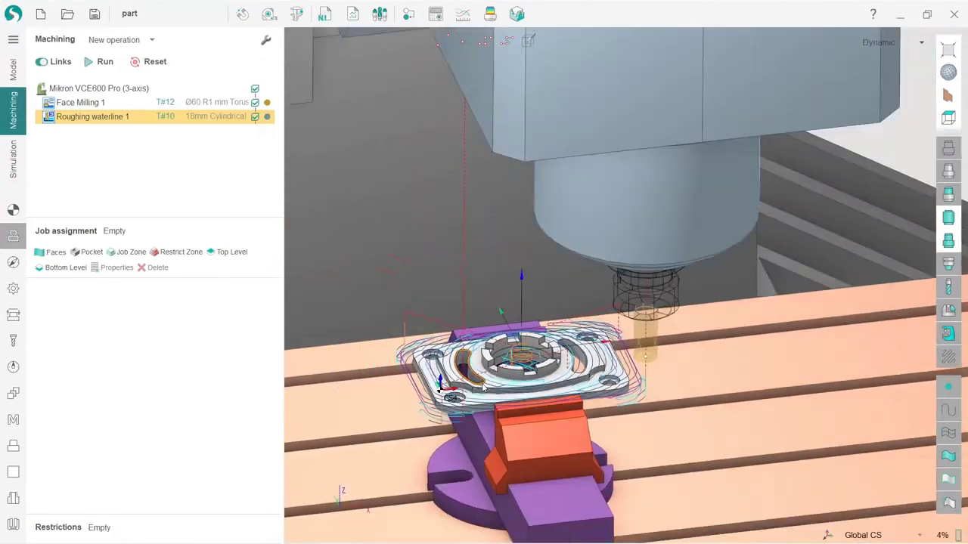
scroll(498, 458, "up", 1)
scroll(485, 390, "up", 3)
scroll(597, 368, "down", 1)
scroll(487, 352, "up", 2)
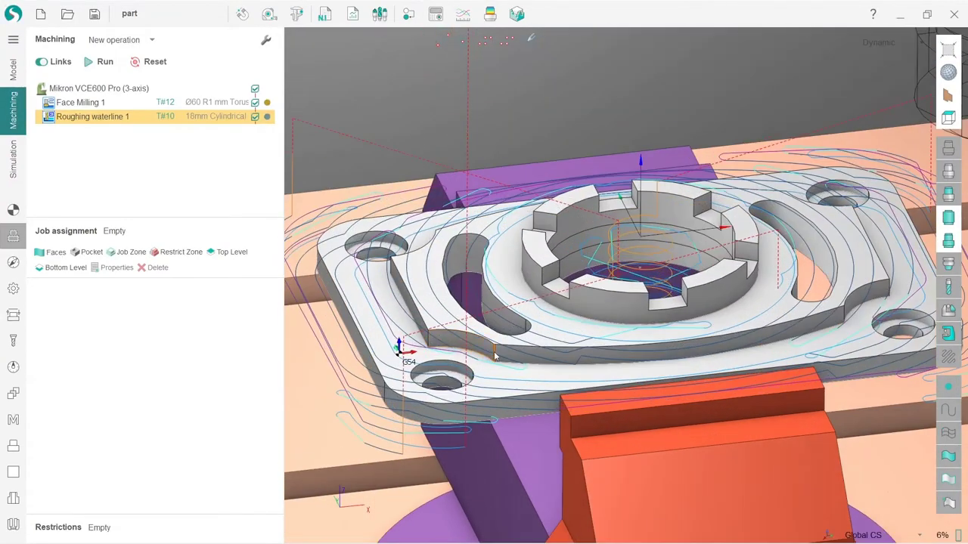
scroll(506, 360, "down", 2)
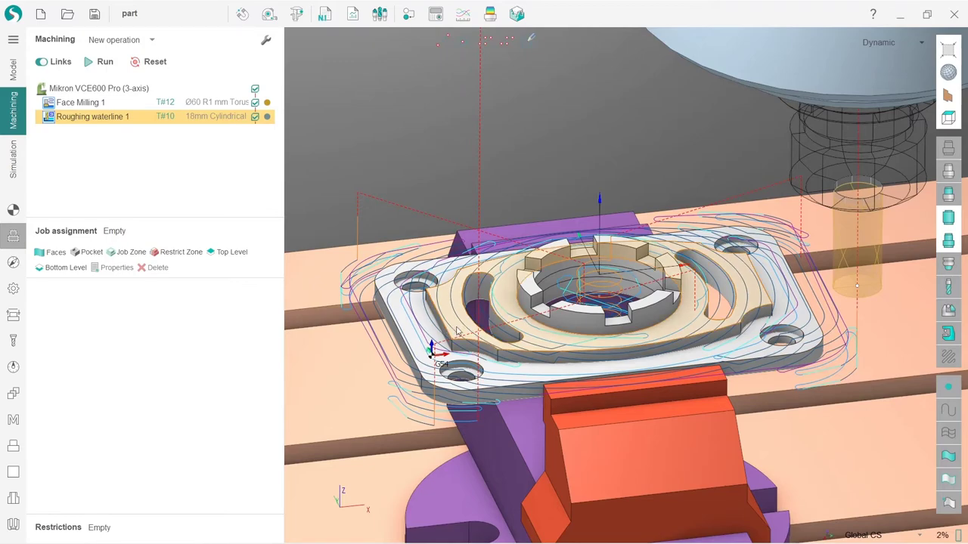
middle_click_drag(525, 353, 557, 363)
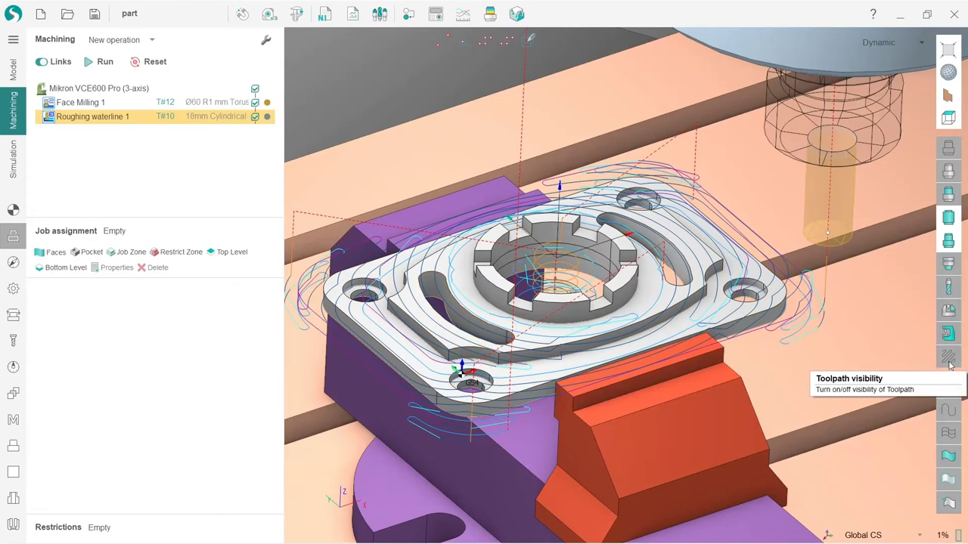
Step: Hide the toolpath and add the raised middle plate's top face to the job assignment
left_click(949, 358)
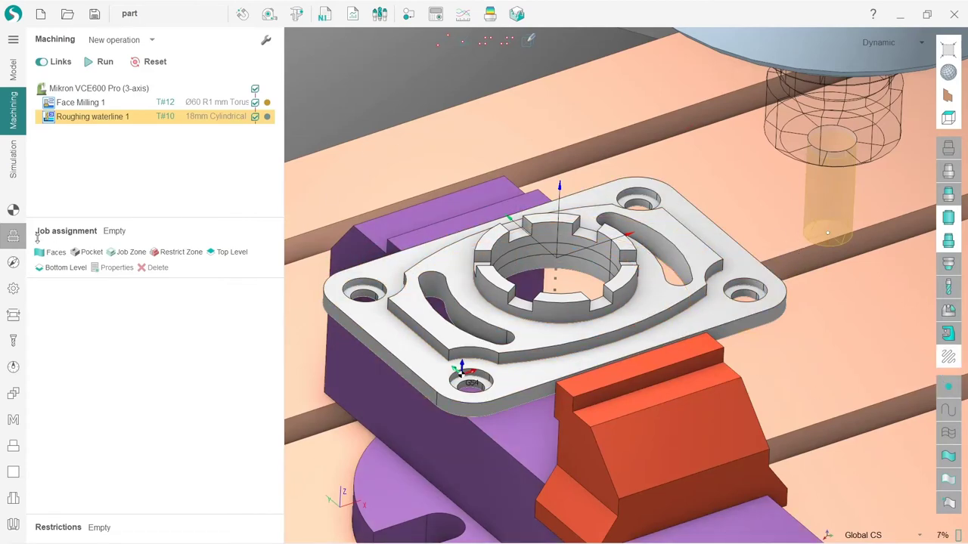
left_click(450, 266)
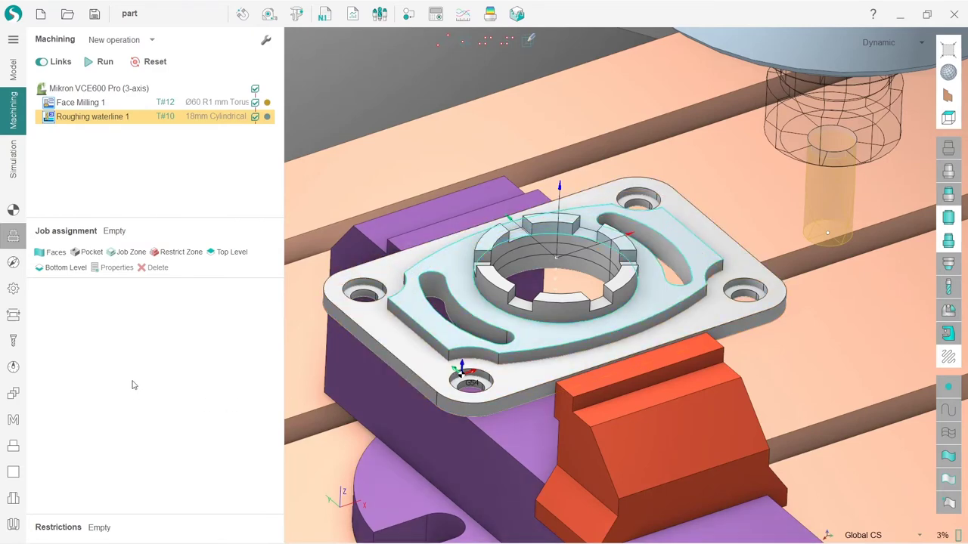
left_click(54, 257)
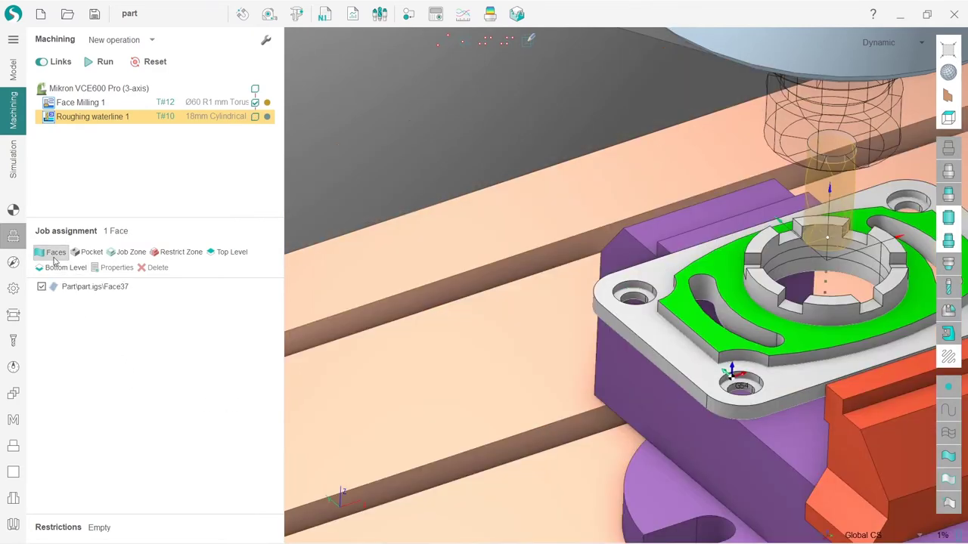
Step: Hide the machine, then calculate and display the Roughing waterline toolpath for the assigned middle plate face
left_click(948, 333)
scroll(471, 324, "down", 3)
scroll(648, 334, "up", 3)
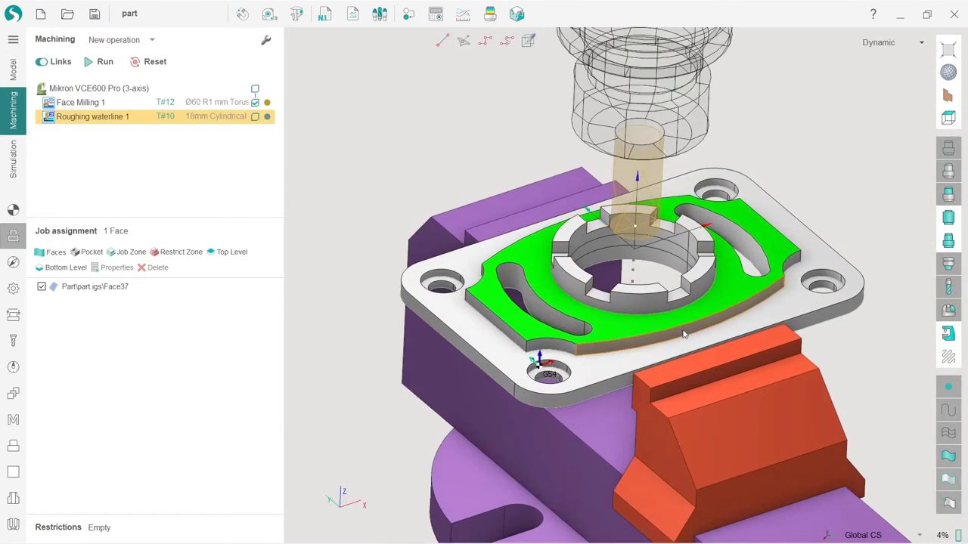
left_click(105, 61)
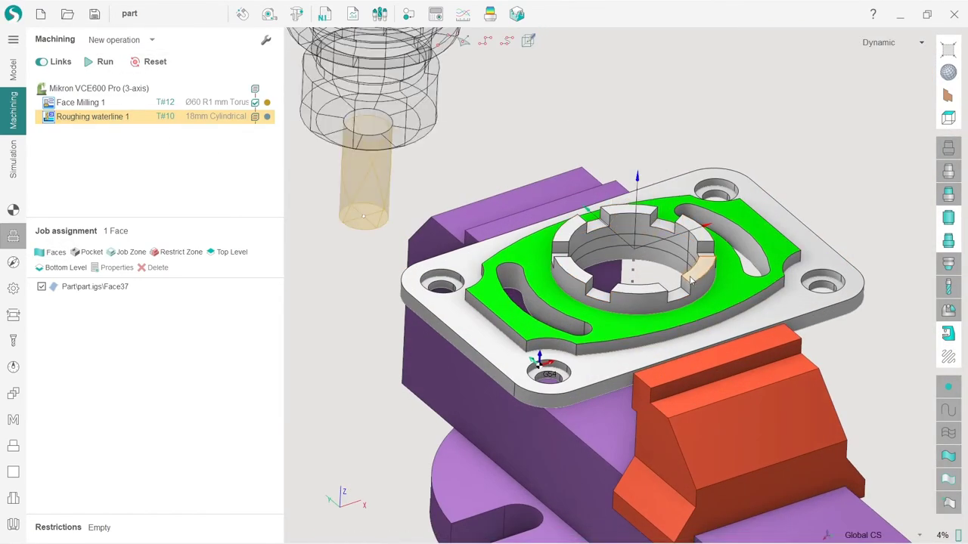
left_click(948, 357)
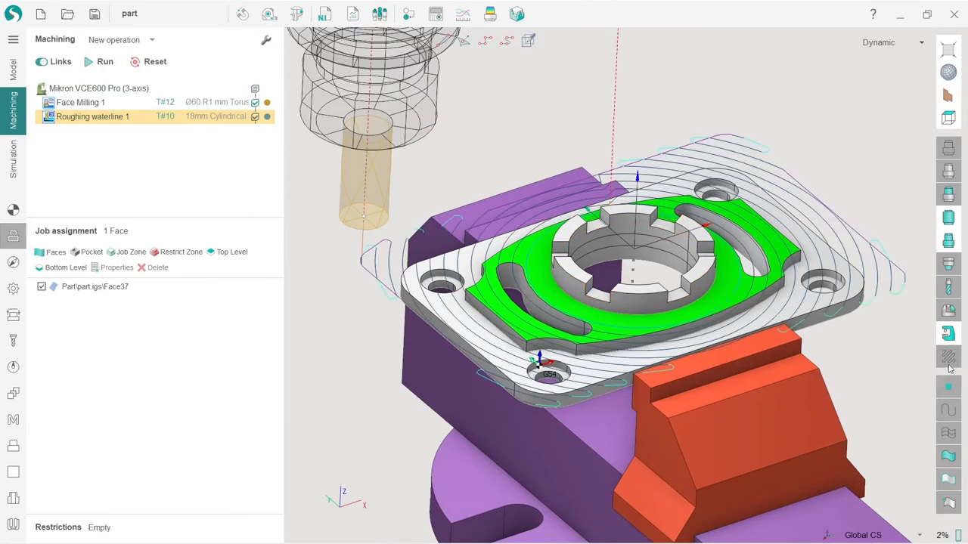
middle_click_drag(649, 338, 892, 378)
middle_click_drag(813, 318, 786, 271)
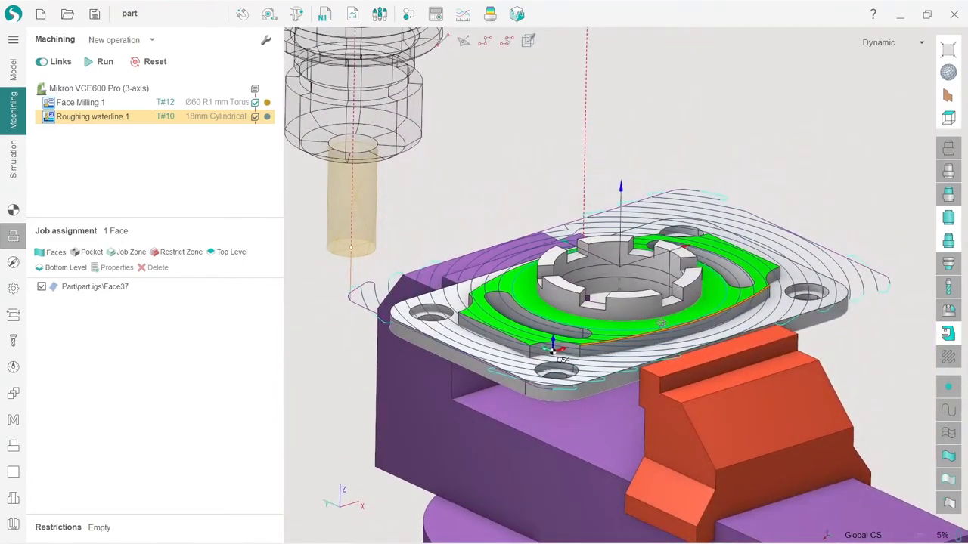
Step: Replace the assigned face with the lower flange's top face around the four corner holes and recalculate the toolpath
left_click(92, 289)
left_click(153, 268)
left_click(465, 344)
left_click(51, 252)
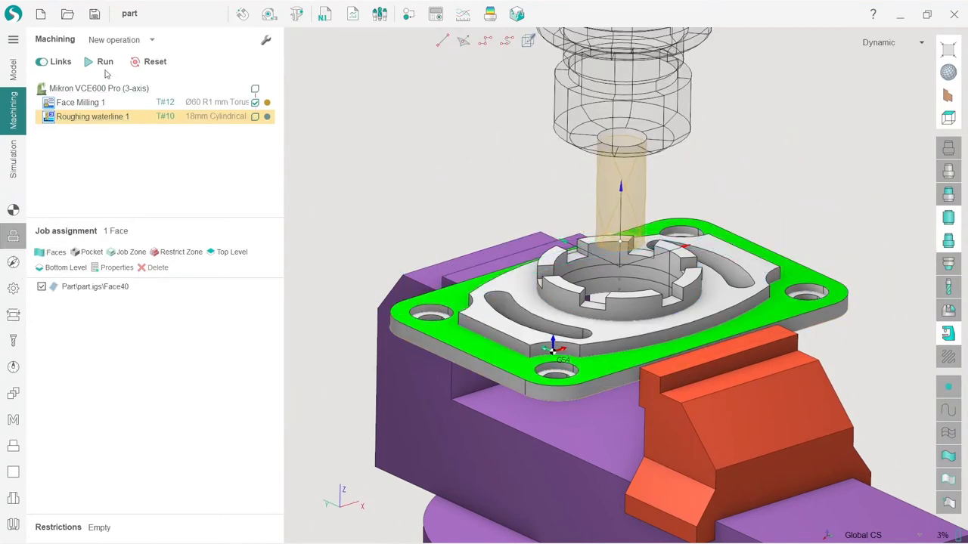
left_click(103, 62)
middle_click_drag(560, 292, 594, 321)
Step: Delete the lower flange face from the job assignment
left_click(225, 256)
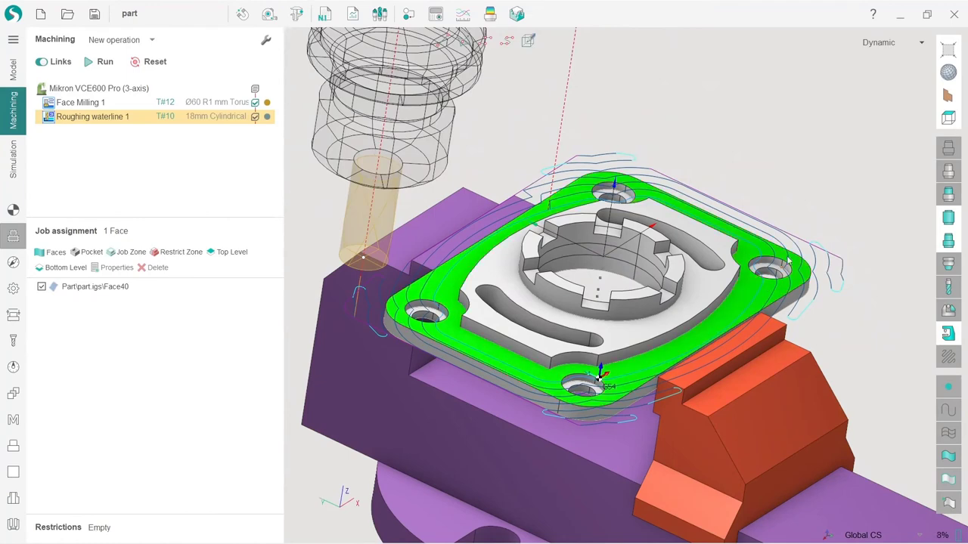
left_click(94, 289)
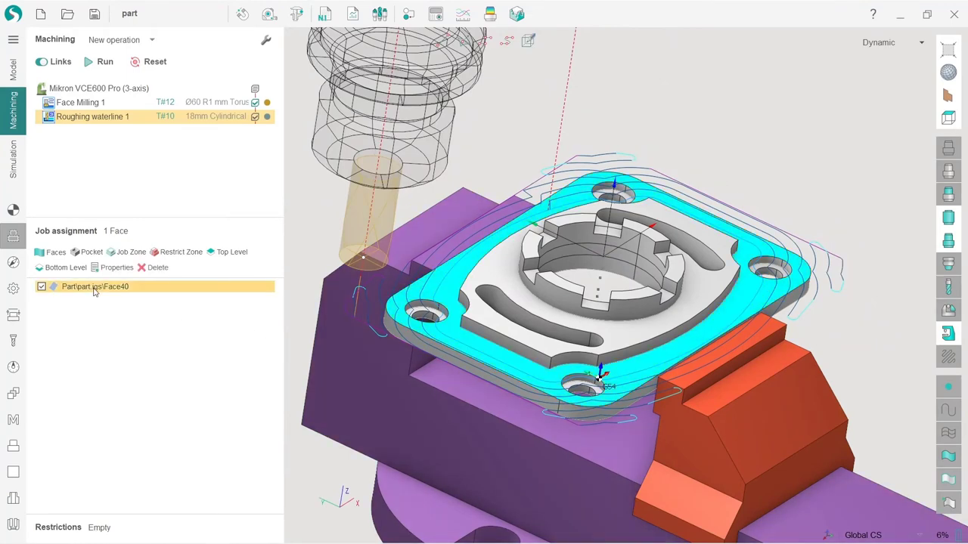
left_click(154, 267)
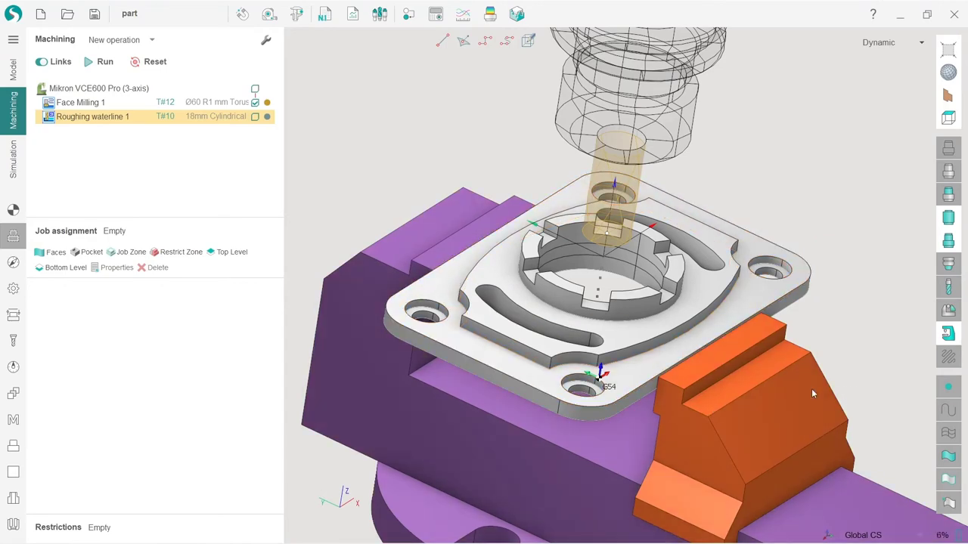
Step: Limit selection to faces and edges, and select the outer edge of a notch floor in the central ring
middle_click_drag(620, 363, 484, 333)
scroll(476, 386, "down", 5)
scroll(520, 370, "up", 4)
middle_click_drag(521, 370, 729, 376)
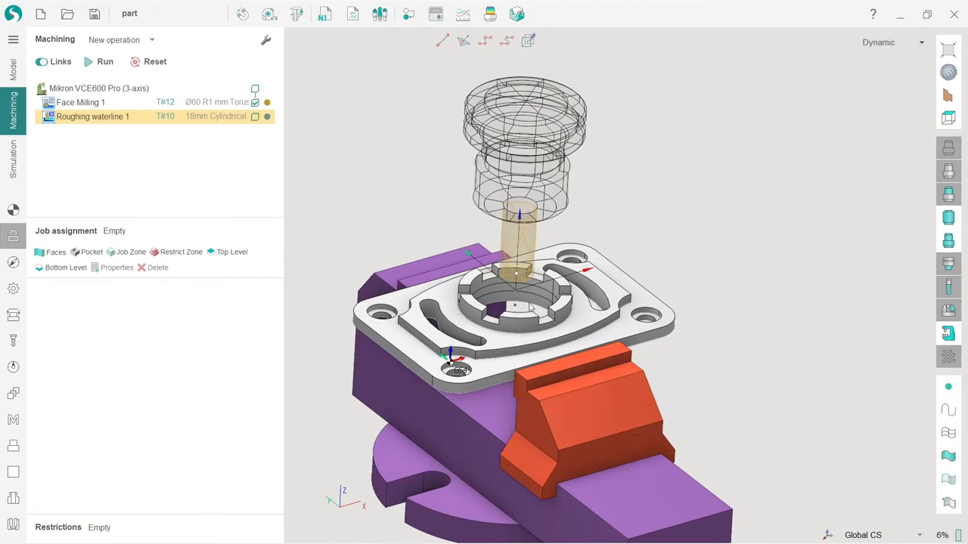
left_click(950, 458)
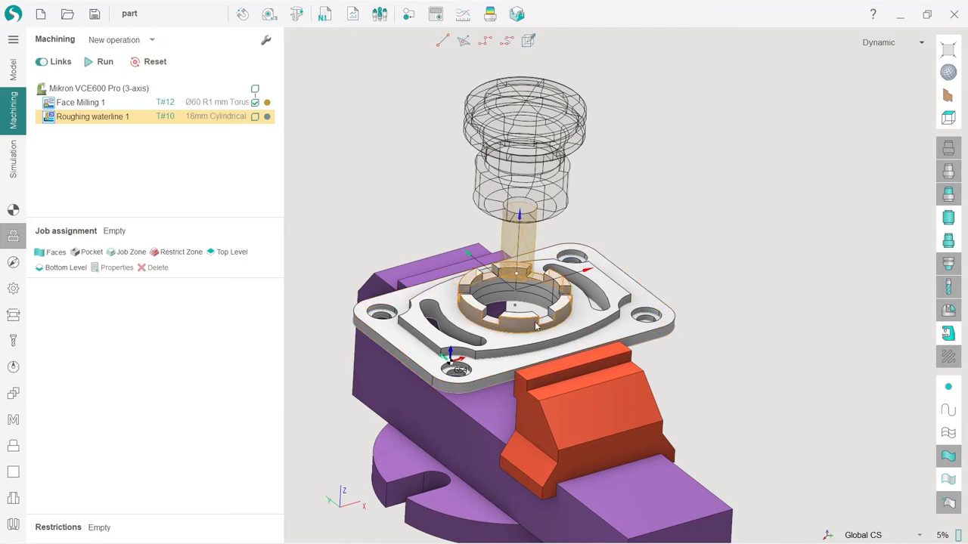
scroll(540, 320, "up", 5)
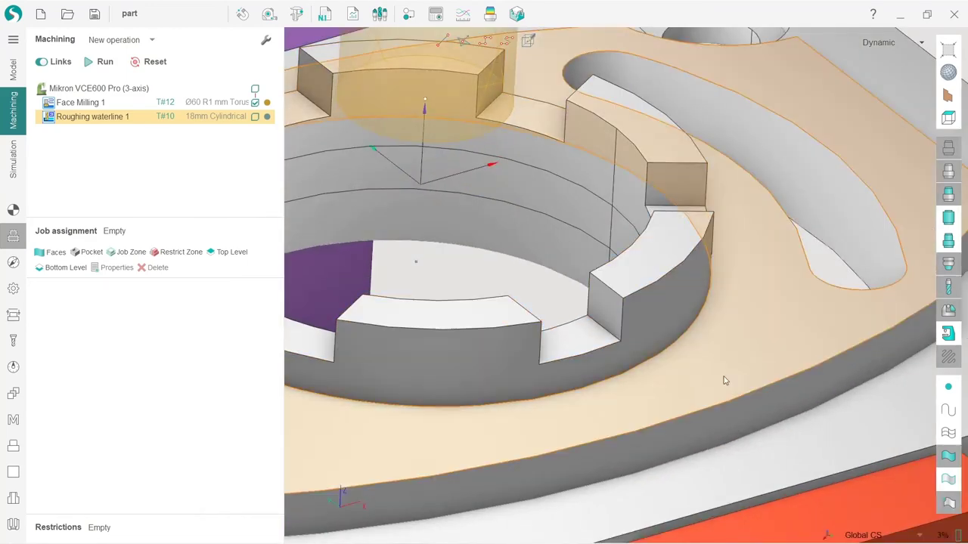
left_click(947, 481)
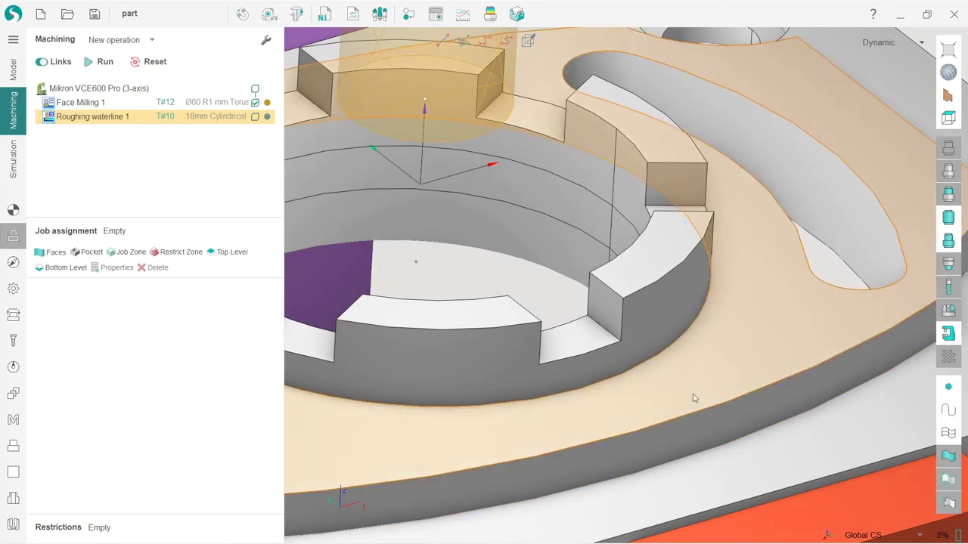
left_click(598, 353)
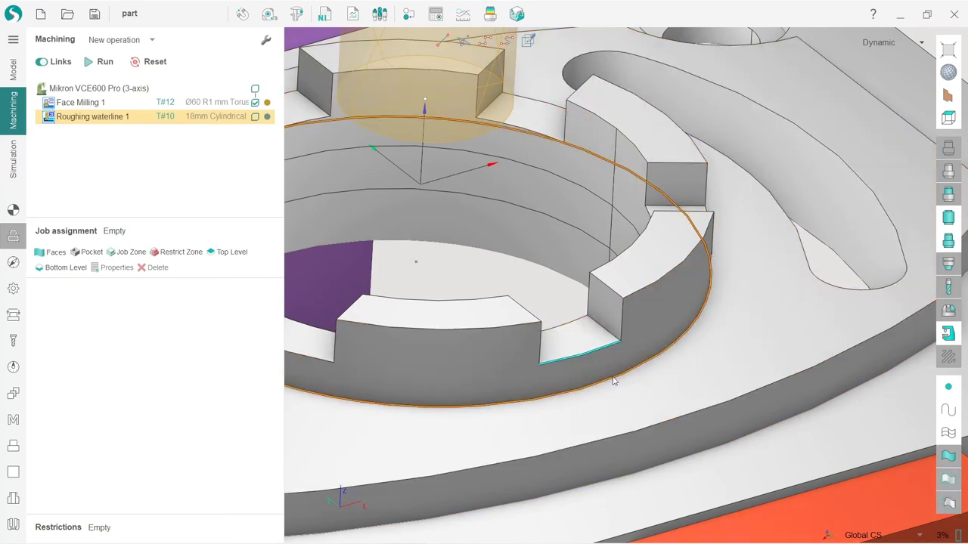
Step: Make all geometry element types selectable again
scroll(613, 383, "down", 5)
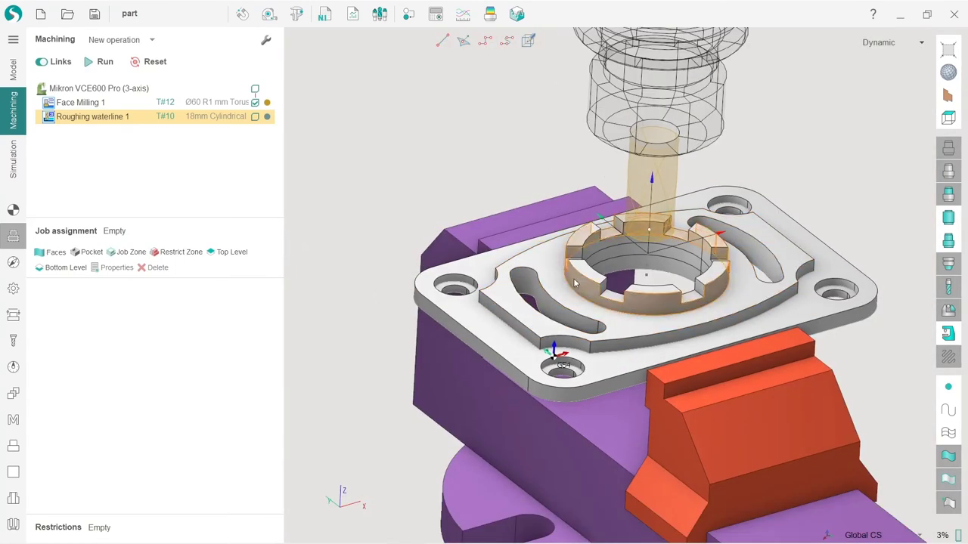
scroll(656, 261, "up", 3)
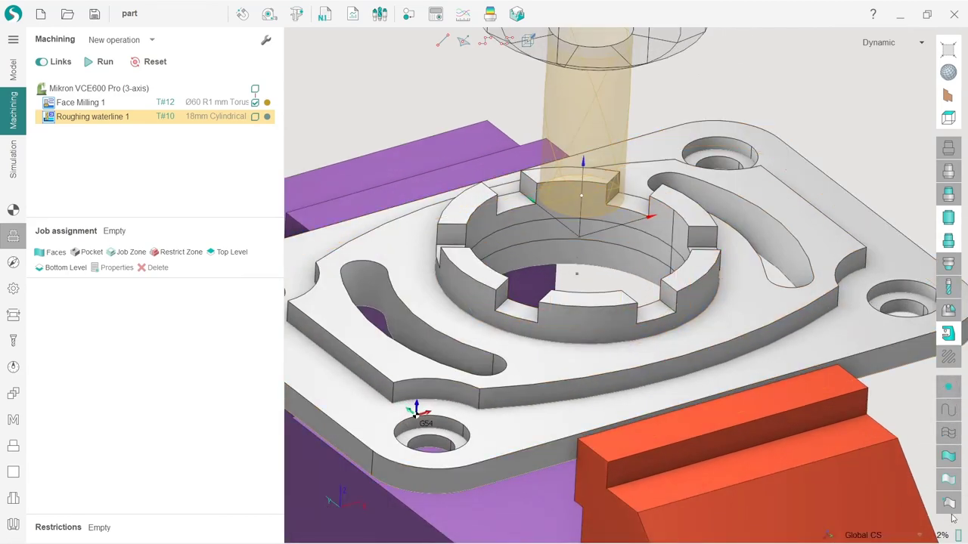
left_click(950, 388)
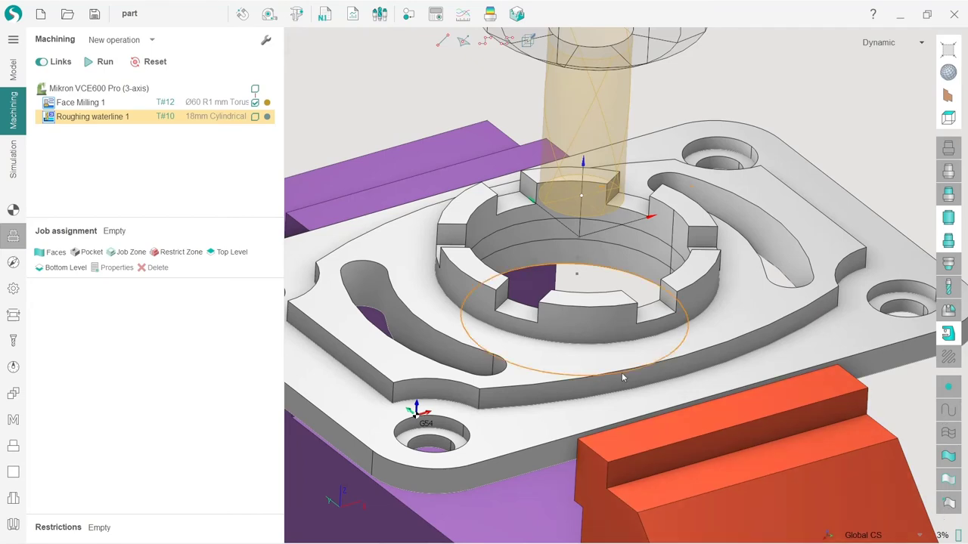
Step: Try selecting the lower flange's top face and a corner hole directly on the model, and clear the selection
scroll(643, 237, "down", 3)
scroll(644, 237, "up", 2)
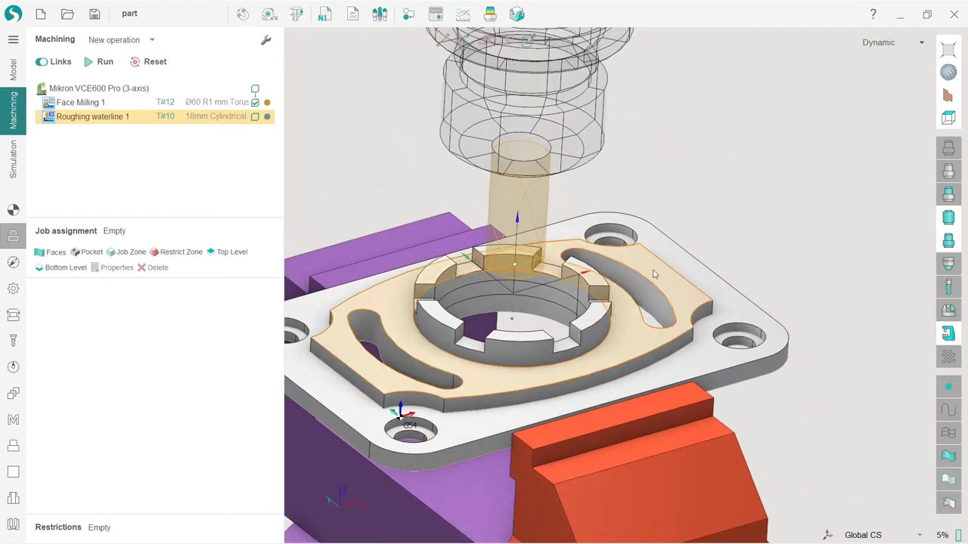
middle_click_drag(643, 292, 611, 279)
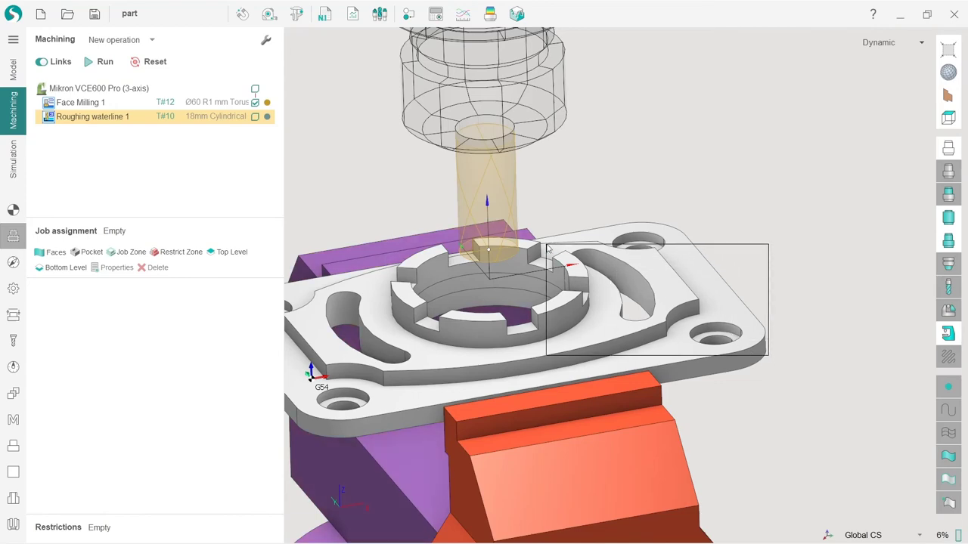
middle_click_drag(764, 209, 788, 214)
scroll(786, 287, "down", 3)
scroll(648, 282, "up", 3)
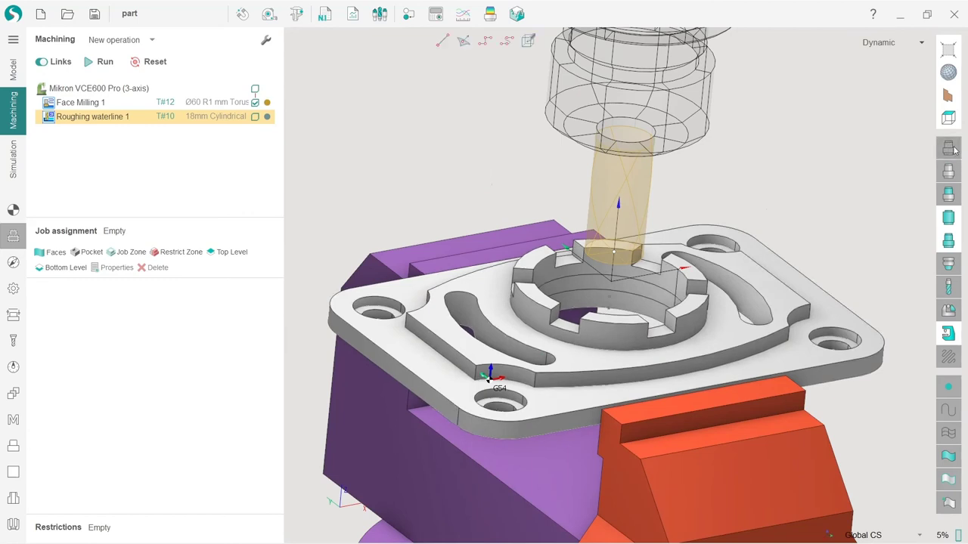
left_click(628, 395)
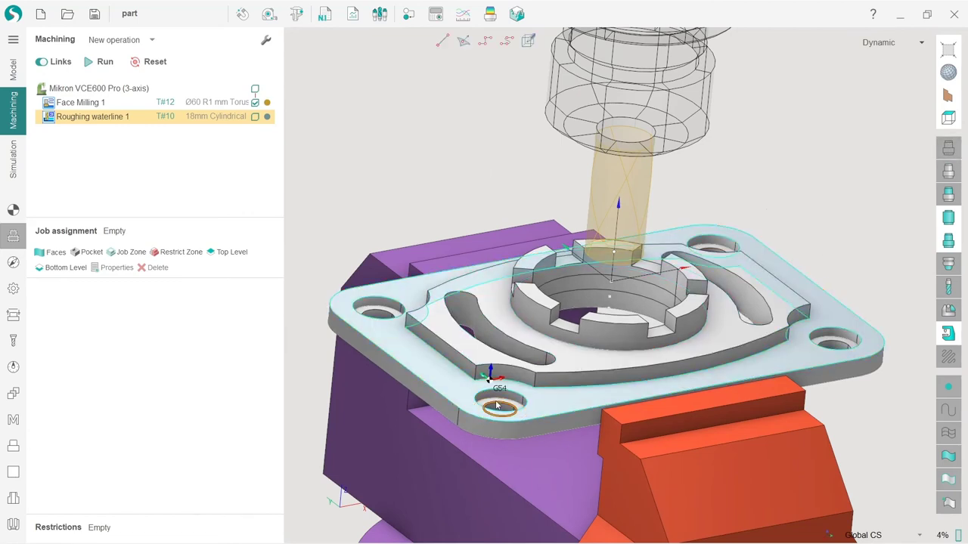
left_click(497, 406)
left_click(385, 416)
left_click(296, 310)
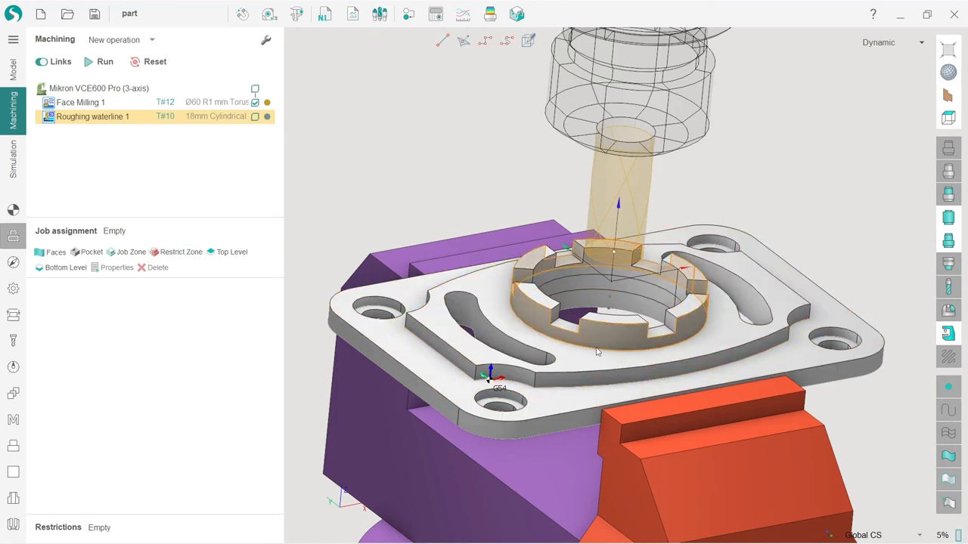
Step: Add the central ring's outer wall face to the job assignment and calculate the Roughing waterline toolpath
left_click(173, 255)
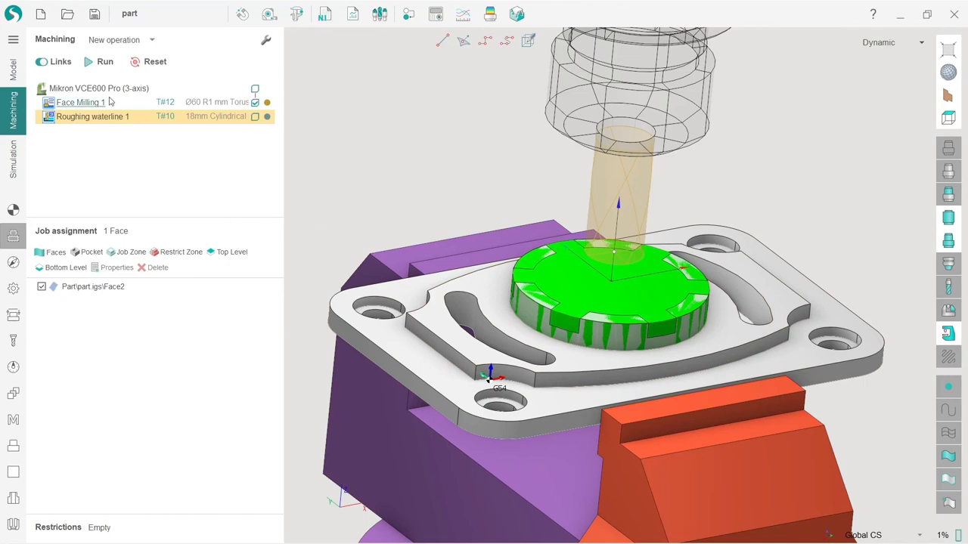
left_click(98, 68)
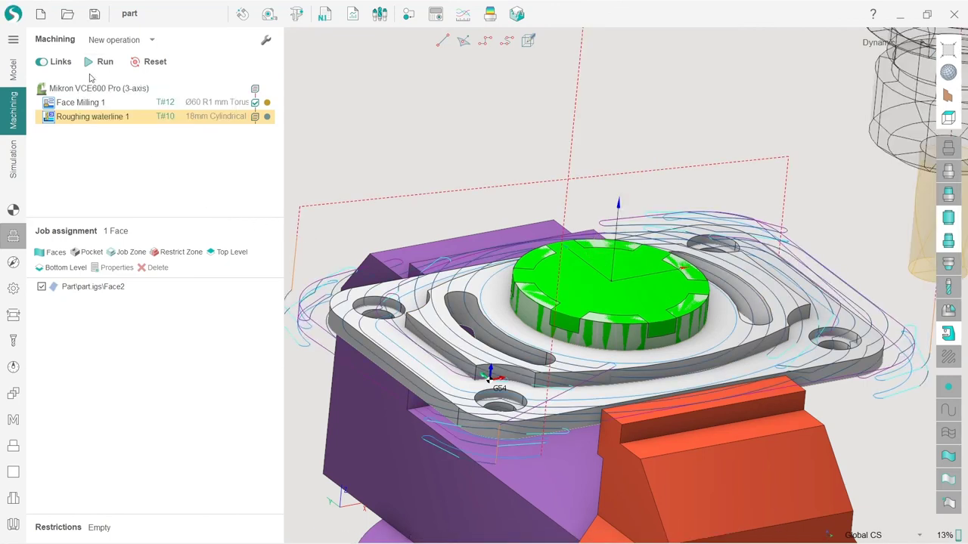
Step: Reset the machining simulation, simulate the Roughing waterline operation again and examine the stock around the central ring
left_click(11, 168)
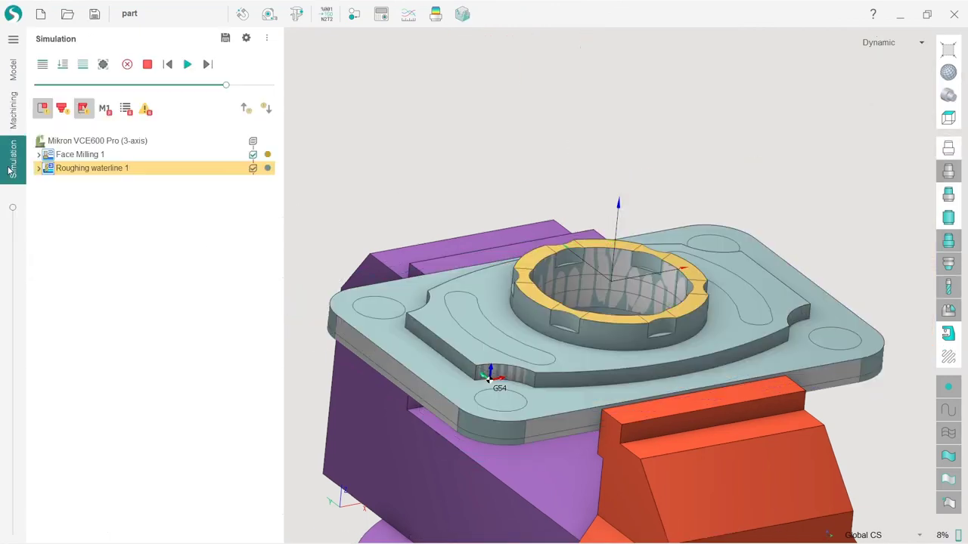
left_click(127, 65)
left_click(78, 70)
middle_click_drag(653, 321, 392, 321)
scroll(391, 320, "down", 3)
scroll(525, 309, "up", 4)
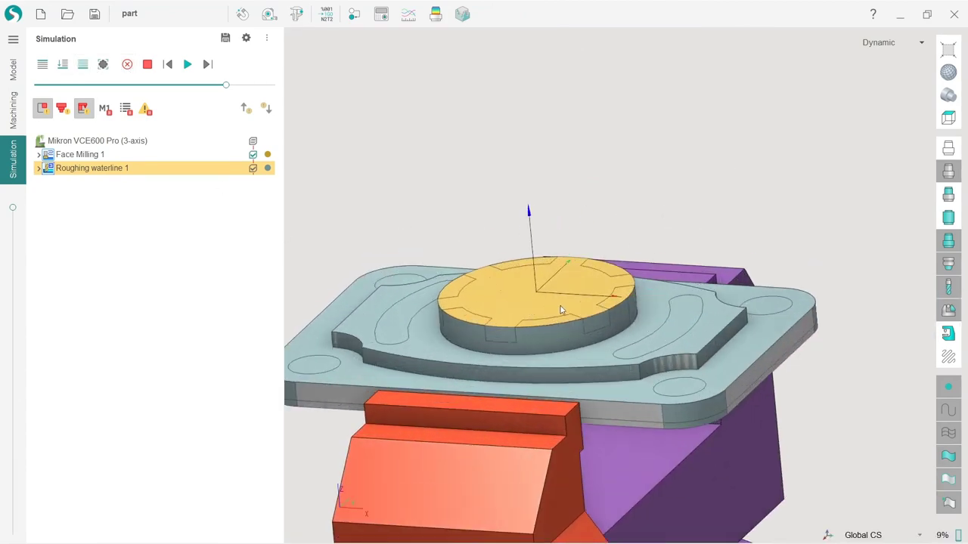